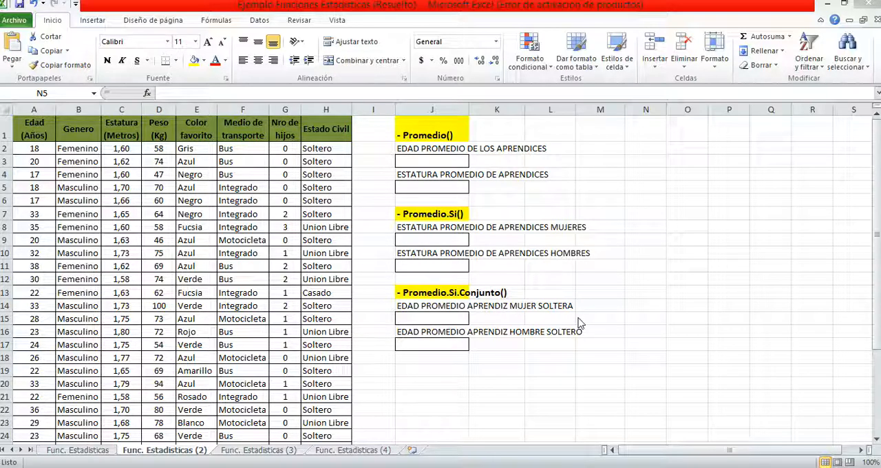
key("alt+Tab")
key("ctrl+v")
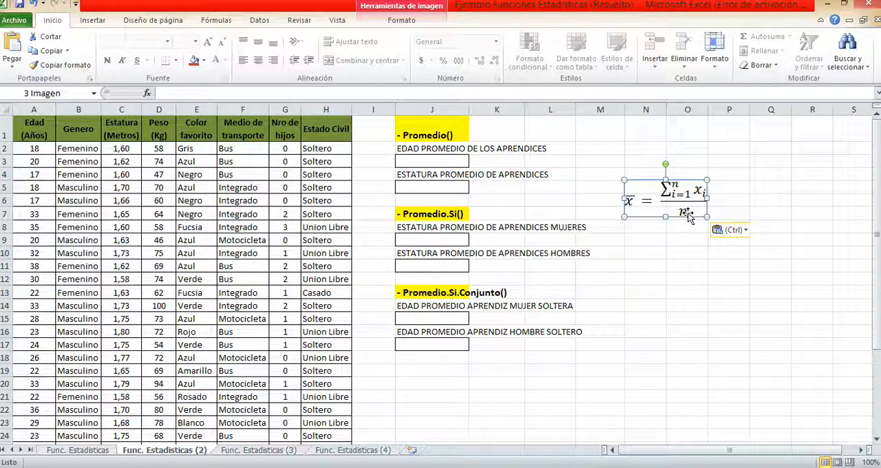
key("Delete")
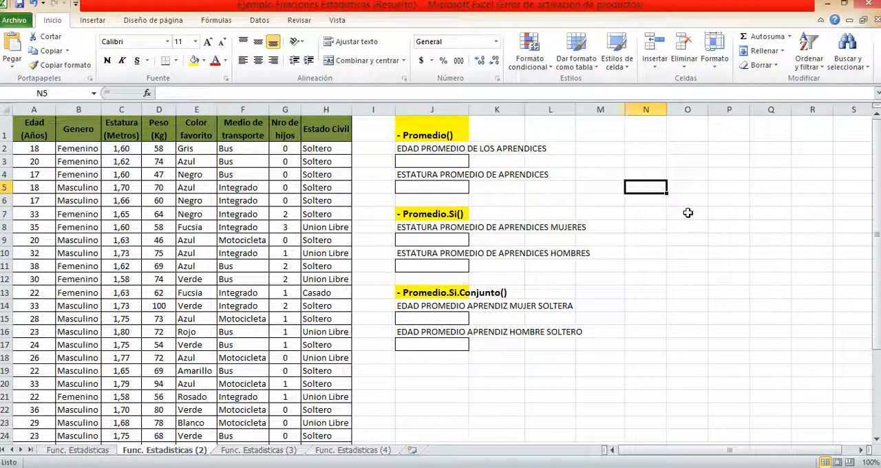
Calculate the apprentices' average age in J3 with =PROMEDIO(A2:A34)
left_click(424, 158)
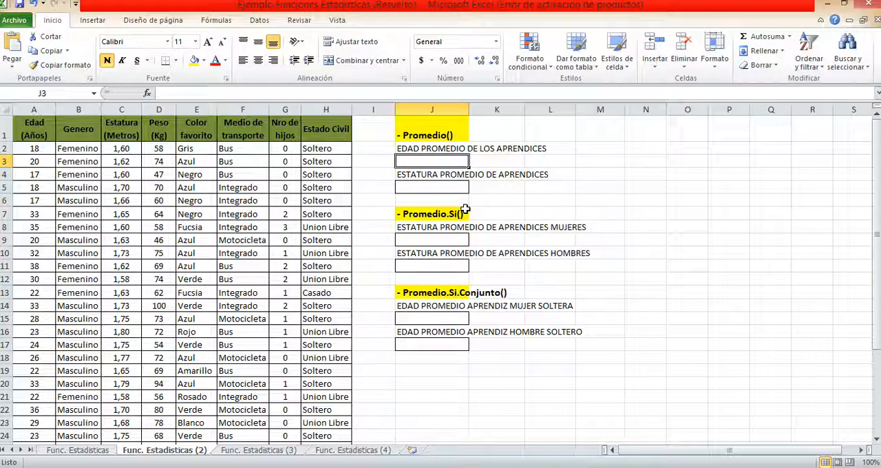
type("=")
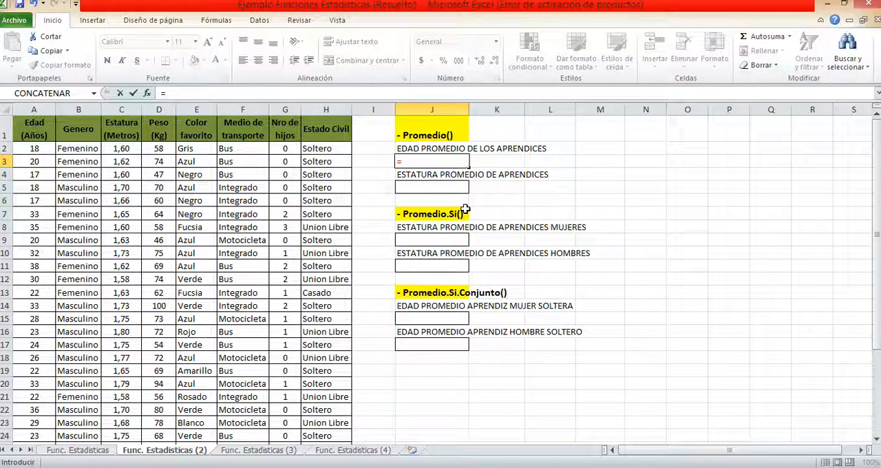
type("promed")
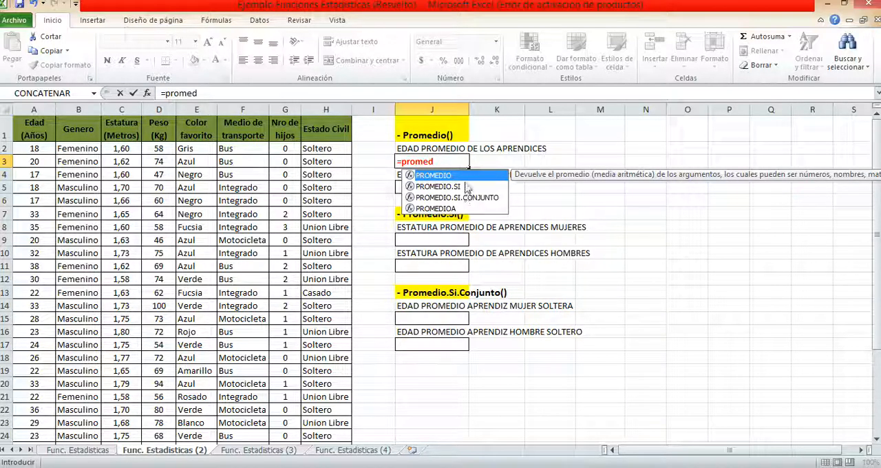
double_click(466, 176)
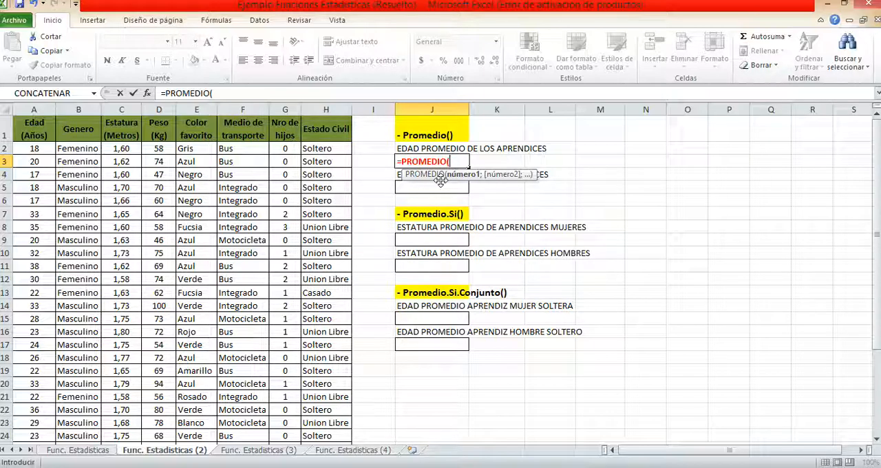
left_click(34, 148)
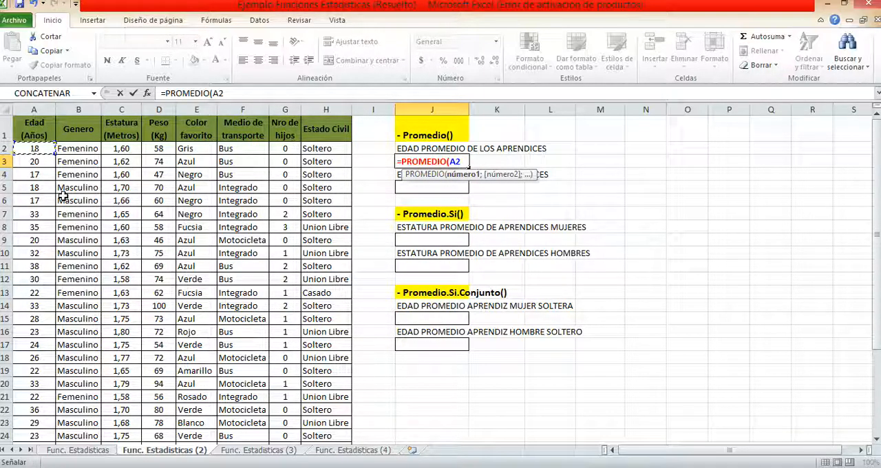
key("ctrl+shift+Down")
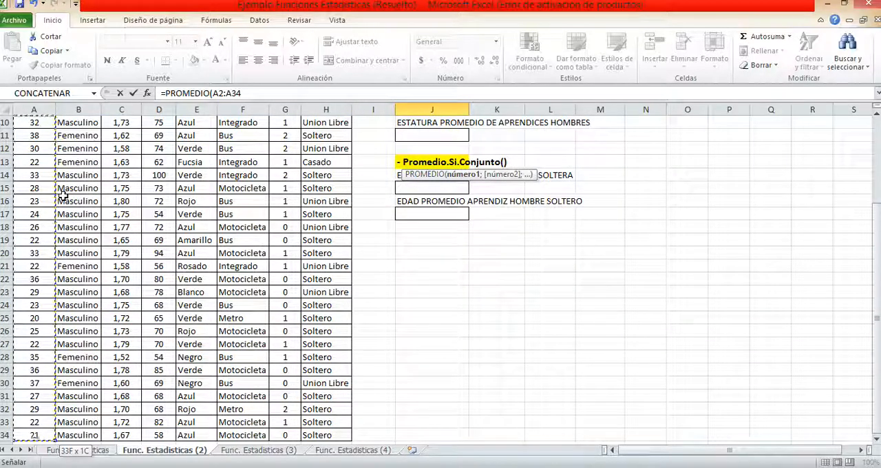
scroll(468, 215, "up", 3)
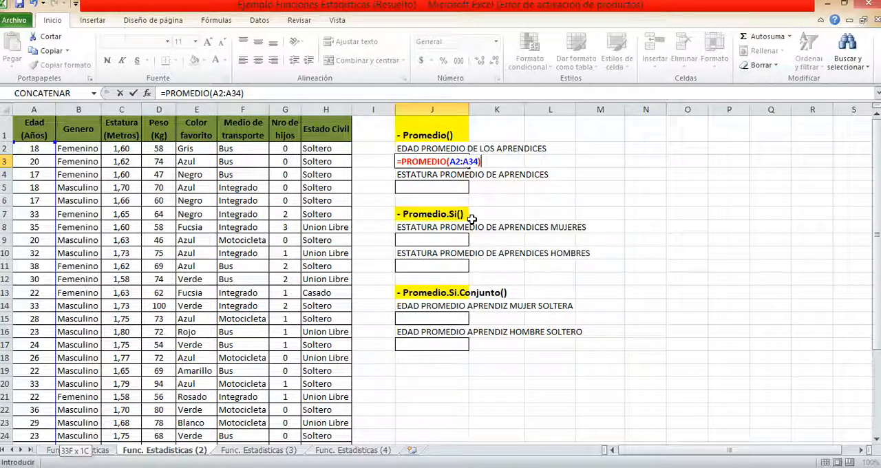
key("Return")
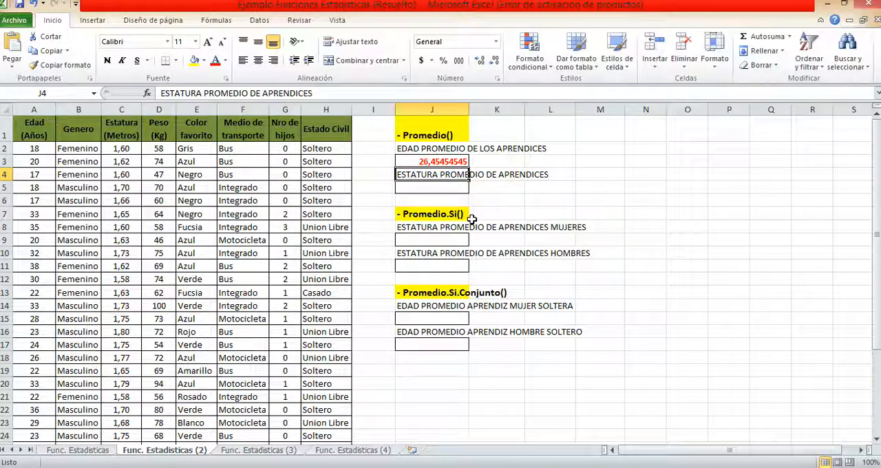
Reduce the average age in J3 to one decimal place
left_click(465, 161)
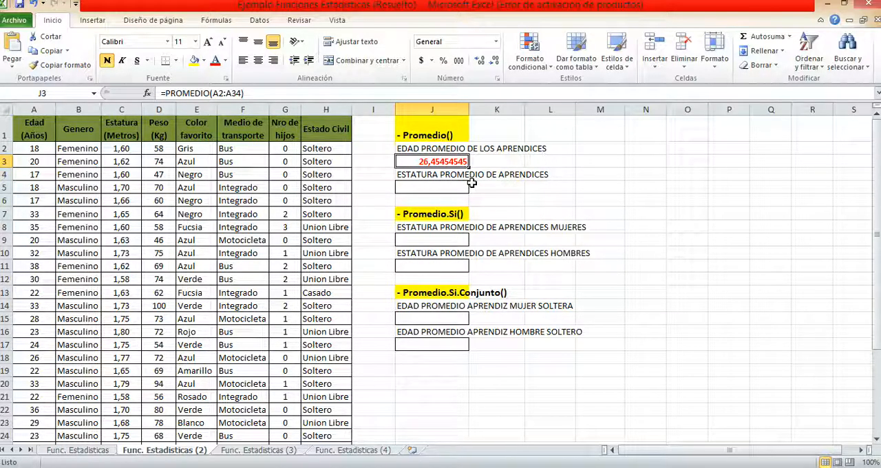
left_click(496, 61)
left_click(496, 61)
left_click(496, 61)
left_click(496, 62)
left_click(495, 61)
left_click(496, 61)
left_click(496, 62)
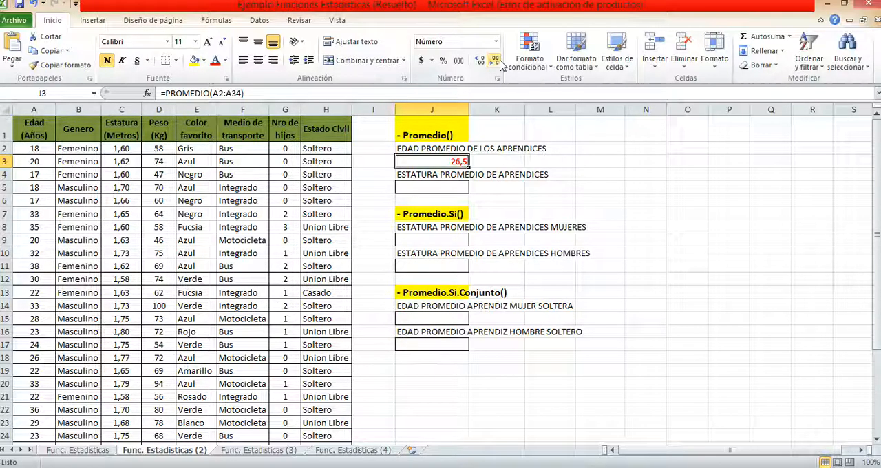
Calculate the apprentices' average height in J5 with =PROMEDIO(C2:C34)
left_click(458, 177)
left_click(455, 186)
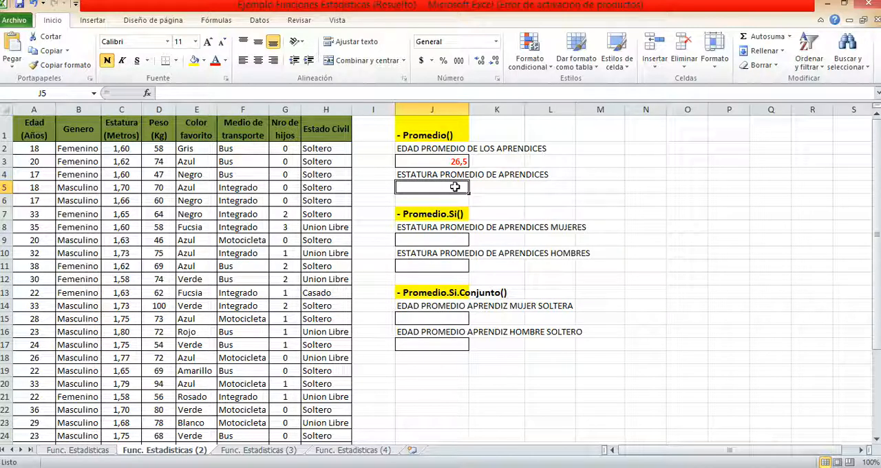
type("=")
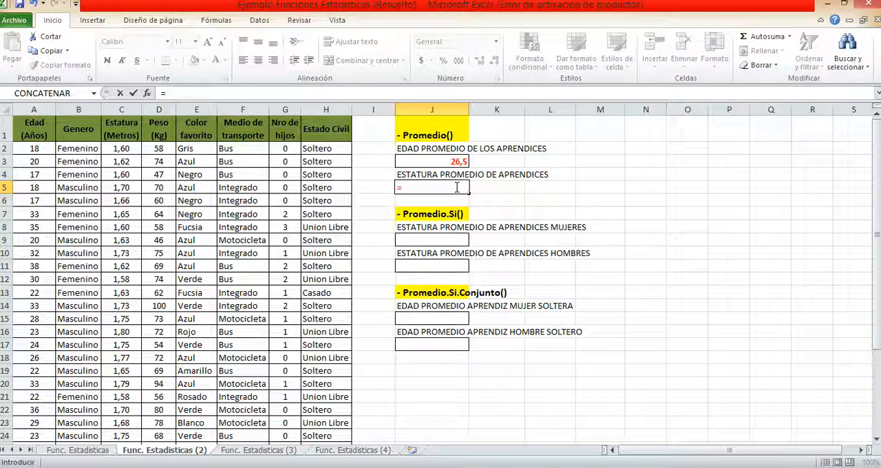
type("prom")
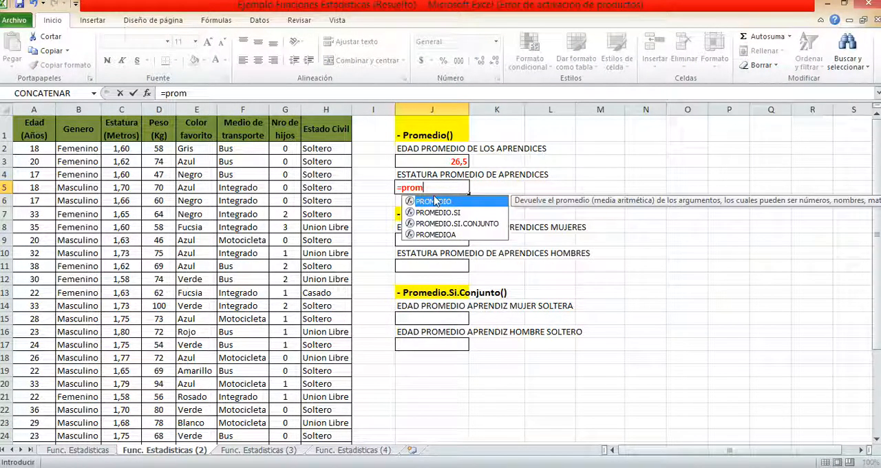
double_click(448, 203)
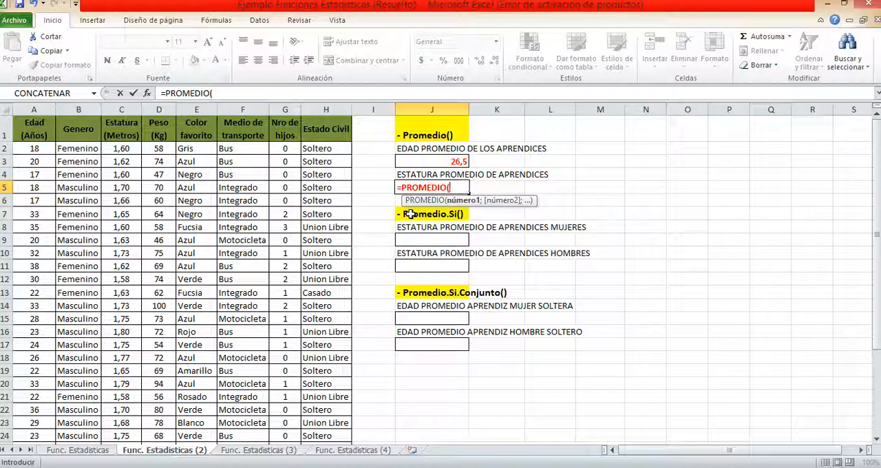
left_click(122, 149)
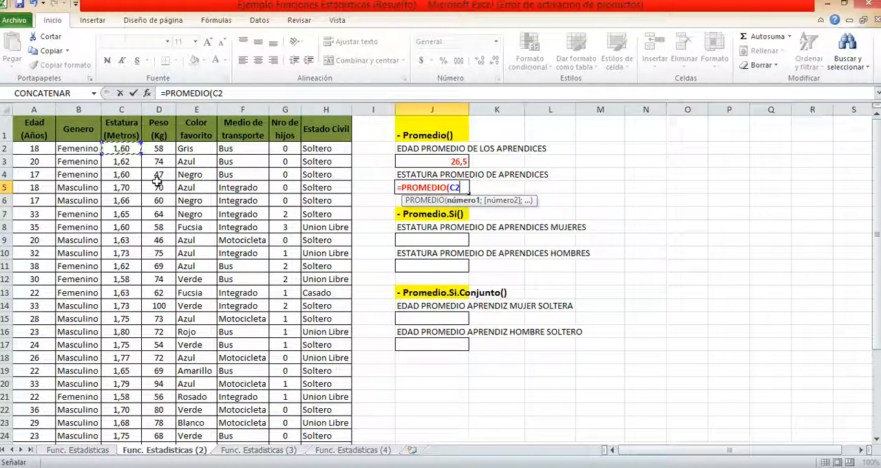
key("ctrl+shift+Down")
key("Return")
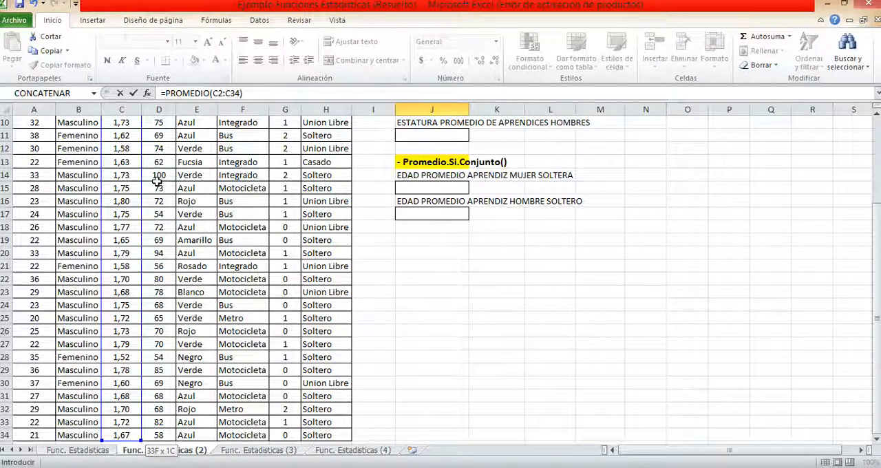
scroll(157, 180, "up", 2)
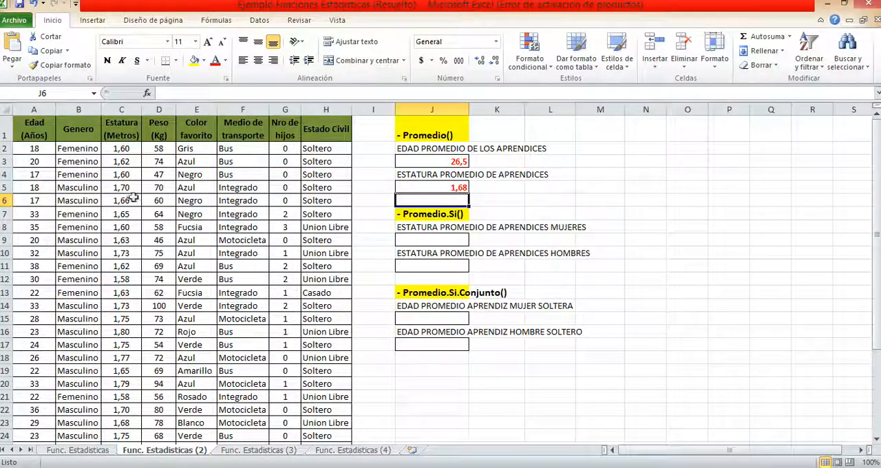
left_click(426, 184)
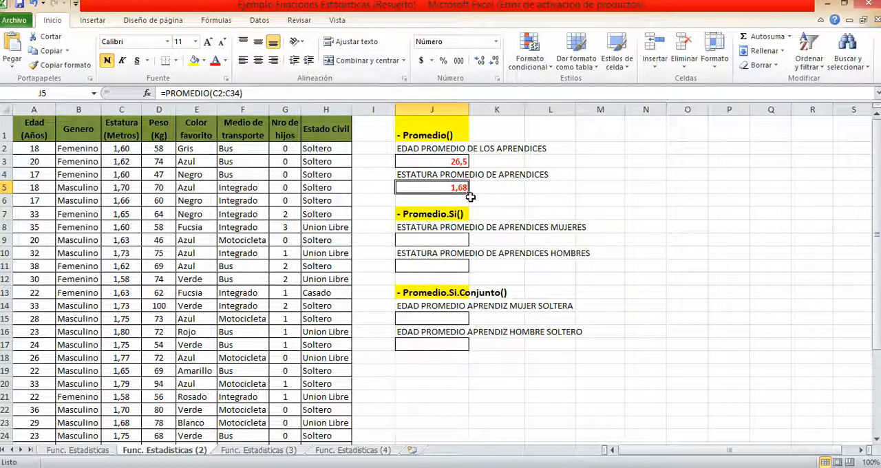
Start a PROMEDIO.SI formula in J9 for the women's average height, with range B2:B34 and criterion "Femenino"
left_click(465, 238)
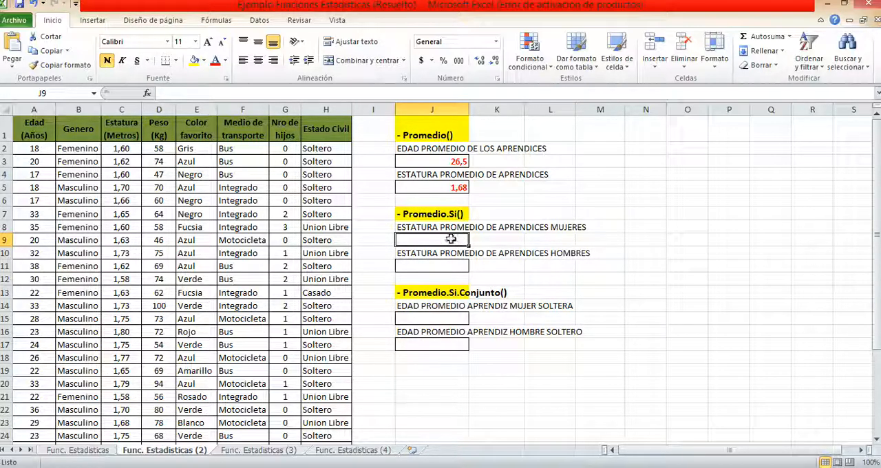
type("=p")
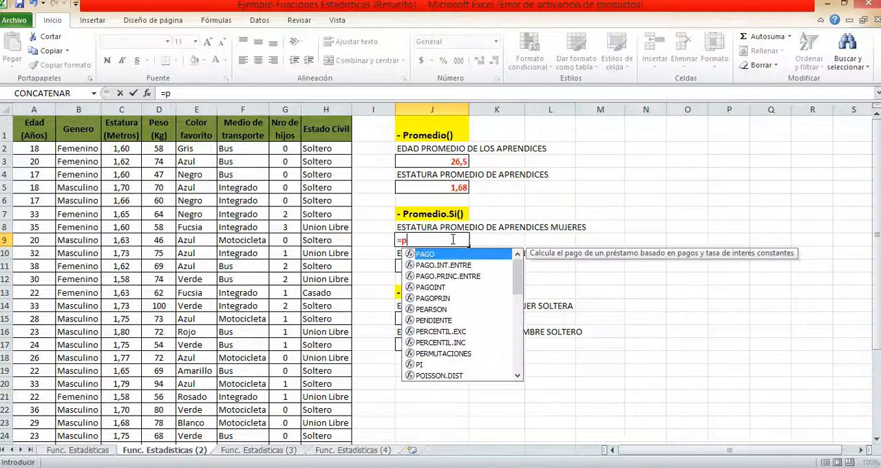
type("rome")
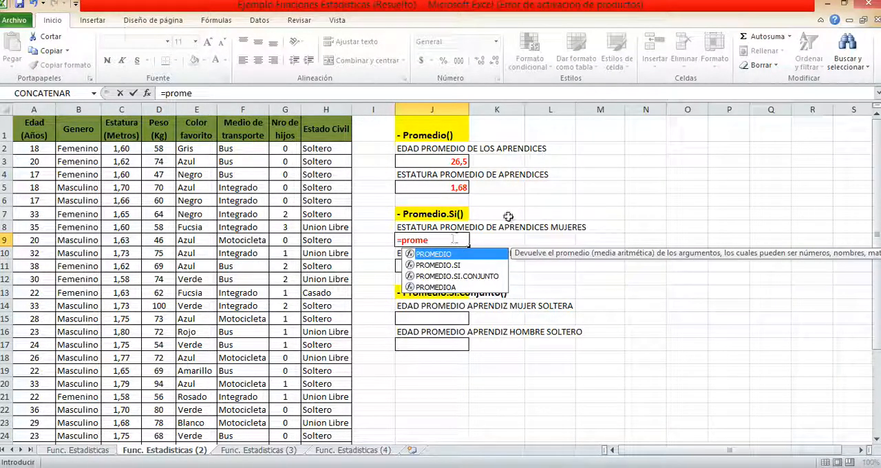
double_click(474, 264)
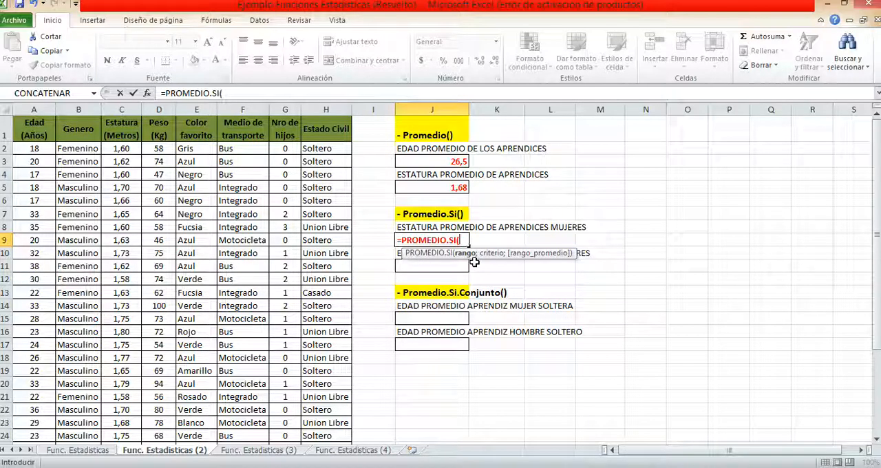
left_click(77, 148)
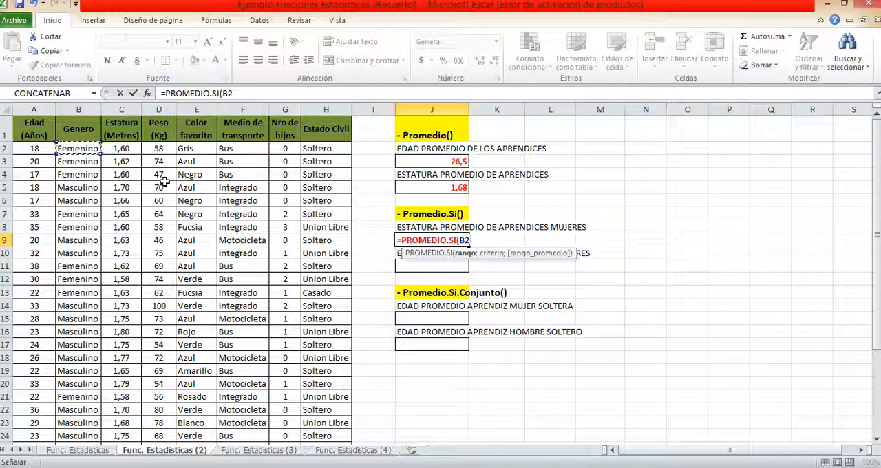
key("ctrl+shift+Down")
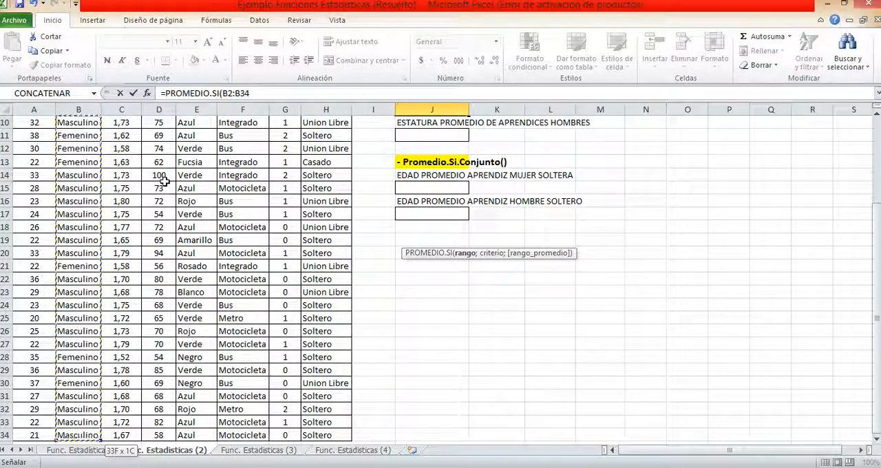
type(";")
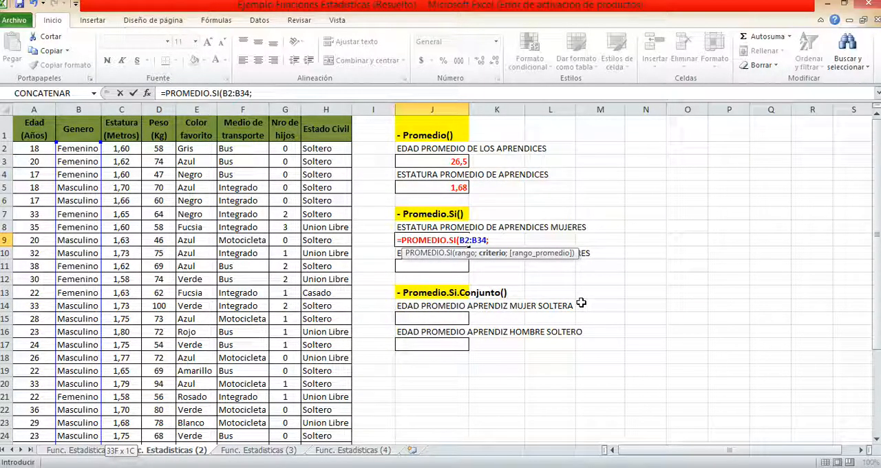
type("\"Femenino")
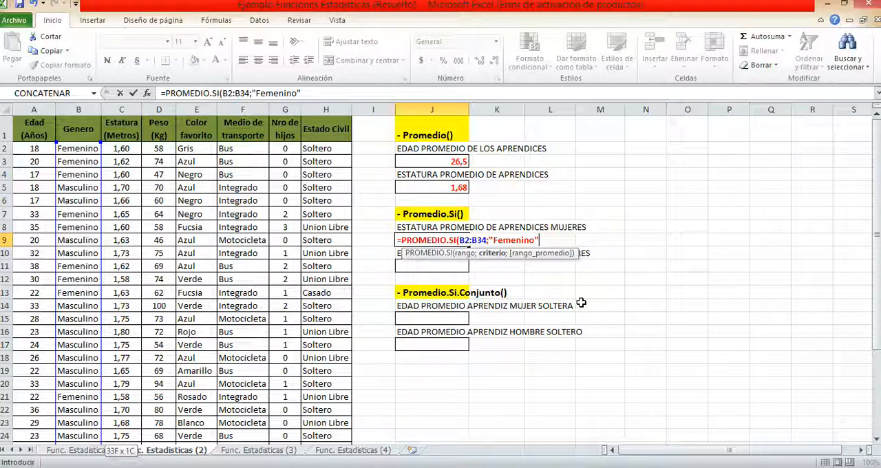
type("\";")
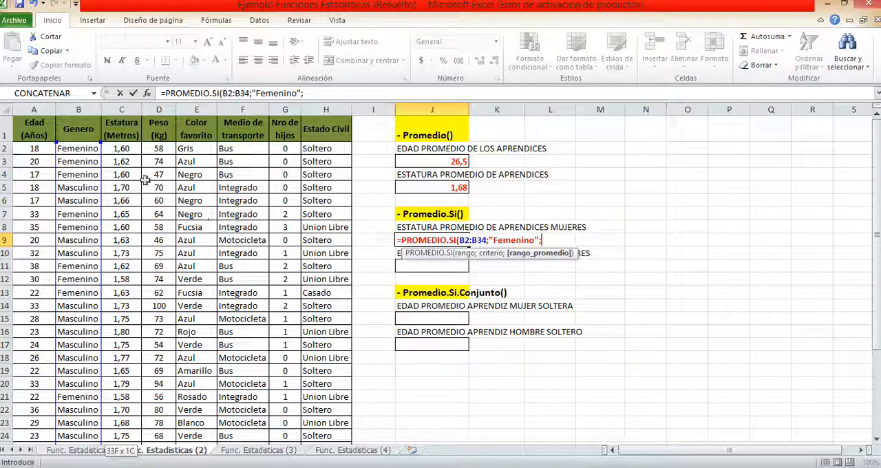
Complete the J9 formula with average range C2:C34 and display its result with two decimal places
left_click(128, 148)
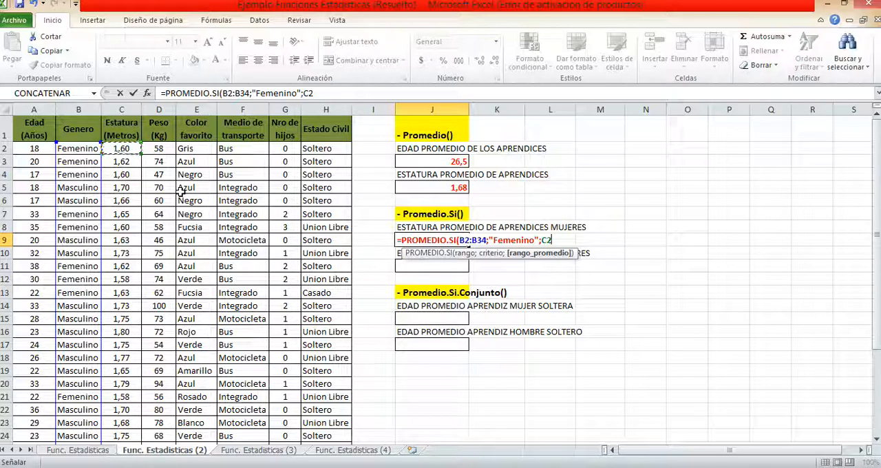
key("ctrl+shift+Down")
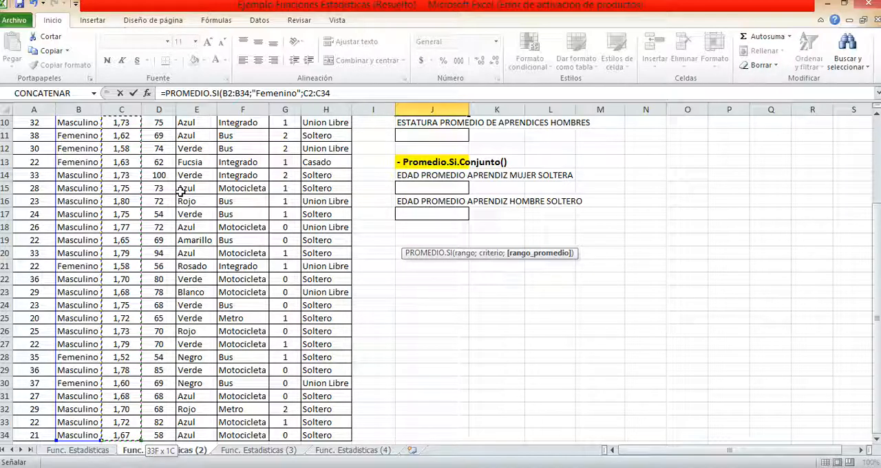
type(")")
scroll(510, 270, "up", 3)
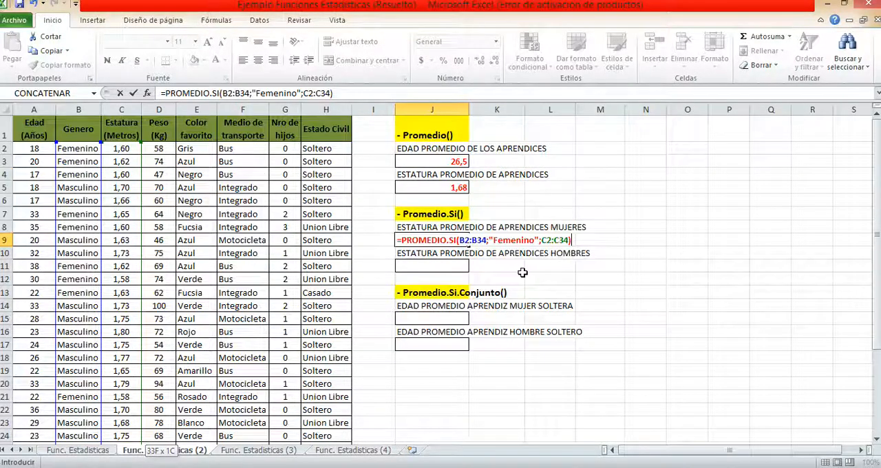
key("Return")
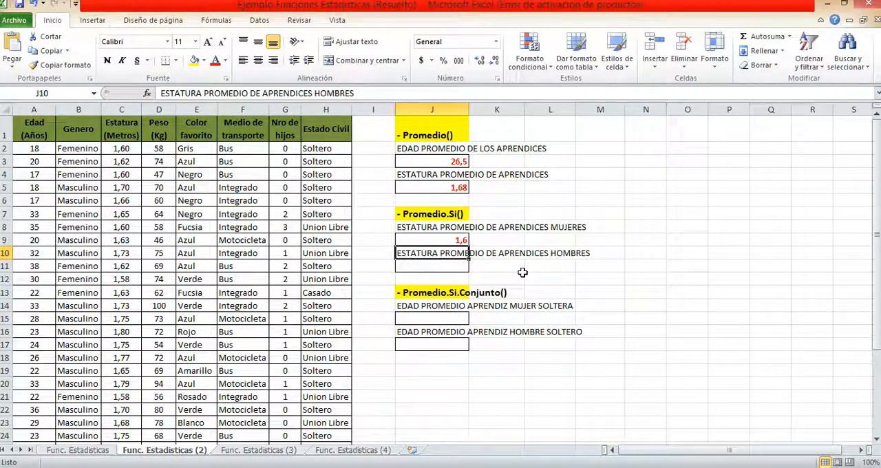
left_click(457, 241)
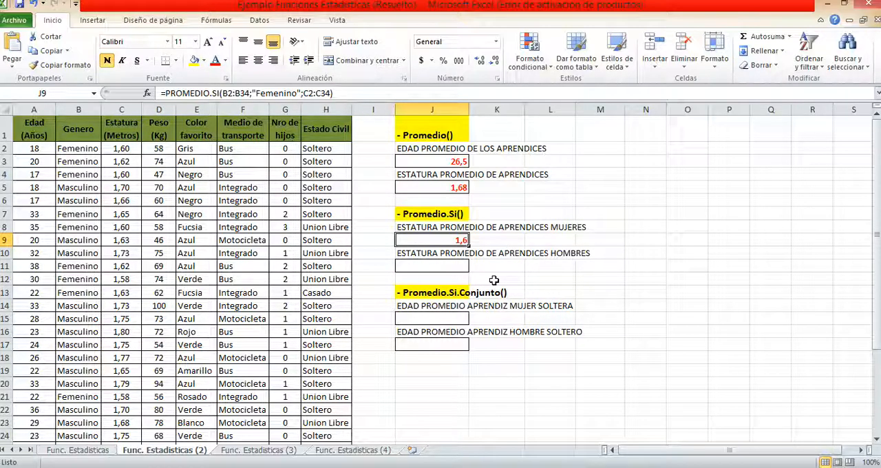
left_click(481, 61)
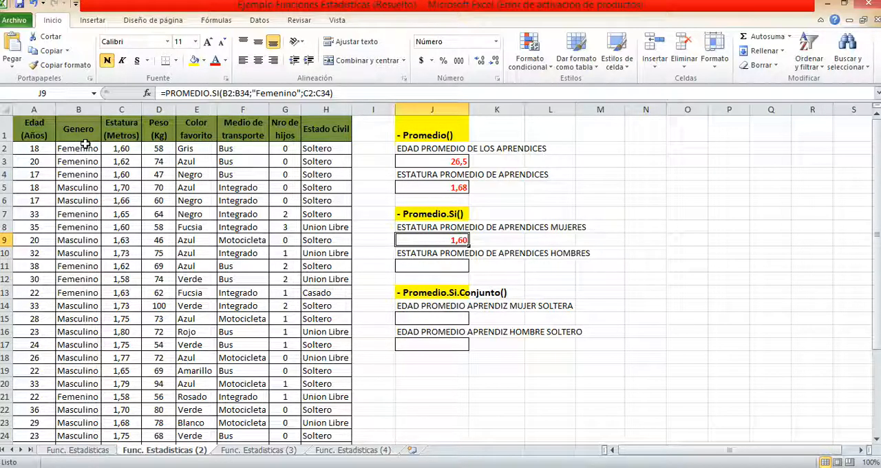
Select the first women's heights in column C together and review the remaining Femenino rows down to the table's end
left_click(130, 148)
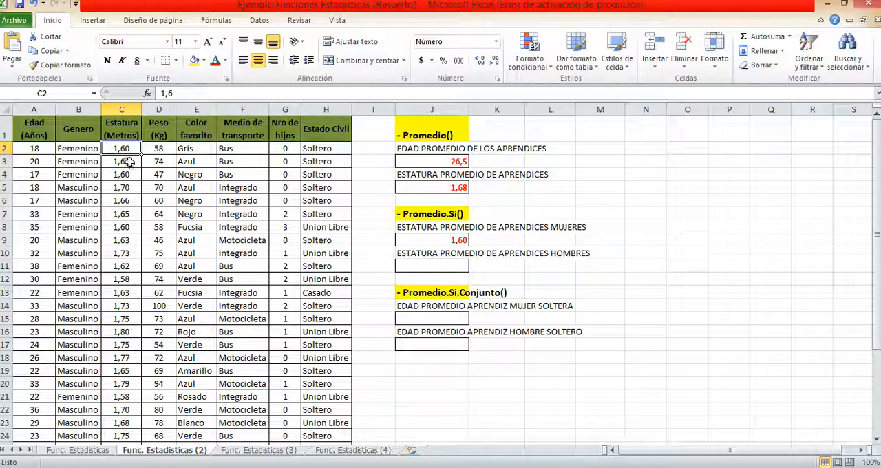
left_click(129, 161, "ctrl")
left_click(124, 175, "ctrl")
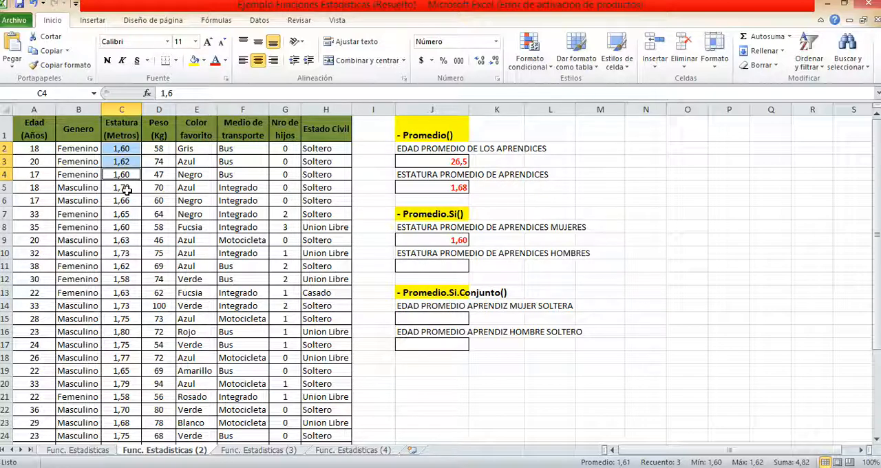
left_click(126, 216, "ctrl")
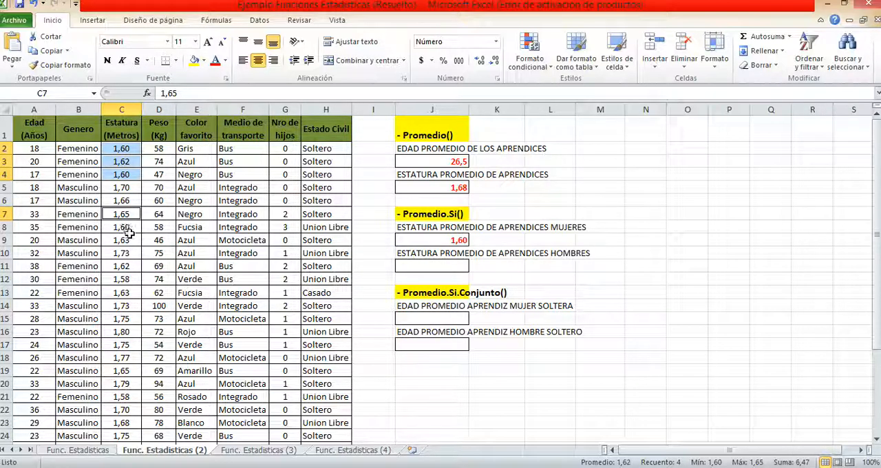
left_click(132, 228, "ctrl")
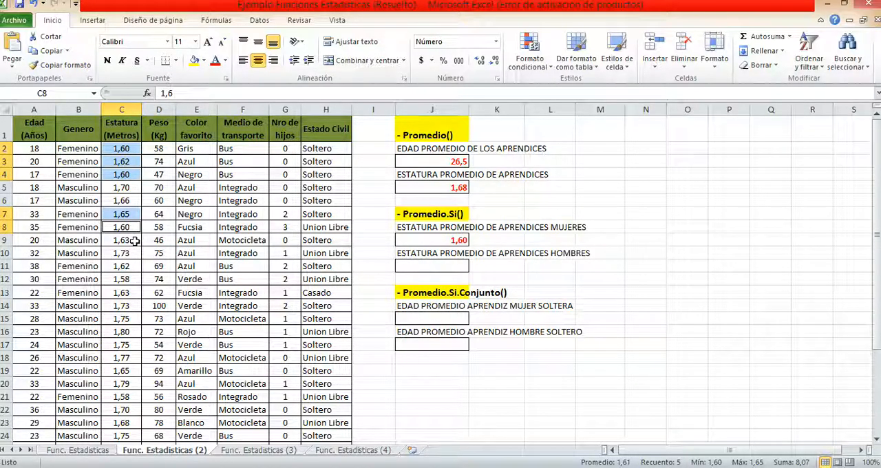
left_click(123, 267, "ctrl")
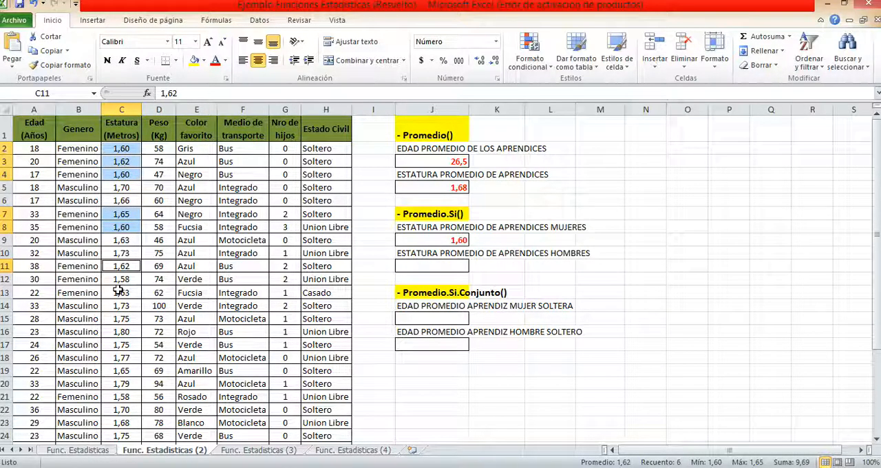
scroll(118, 290, "down", 1)
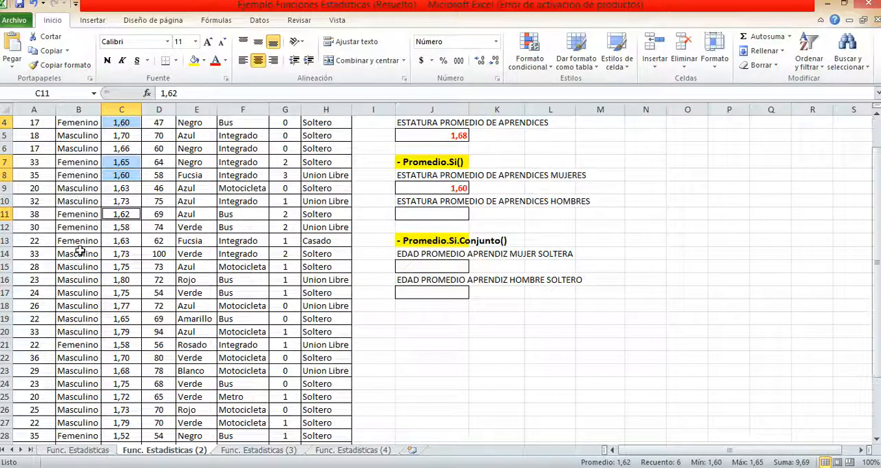
scroll(80, 252, "up", 1)
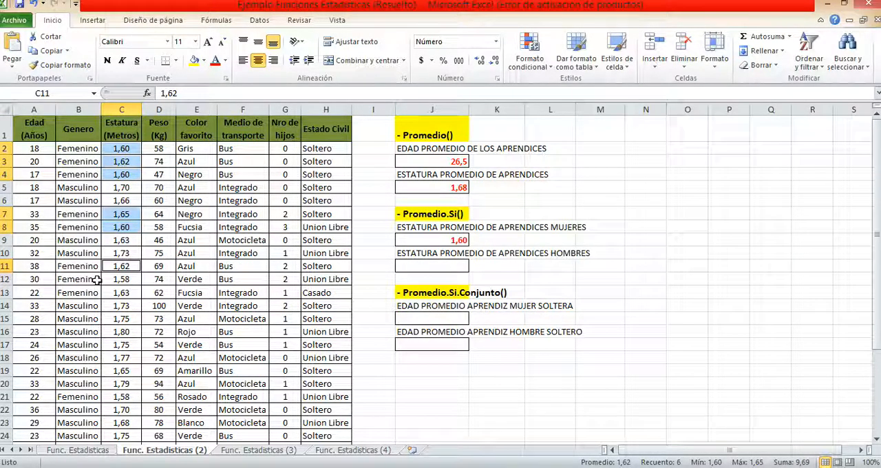
scroll(106, 267, "down", 6)
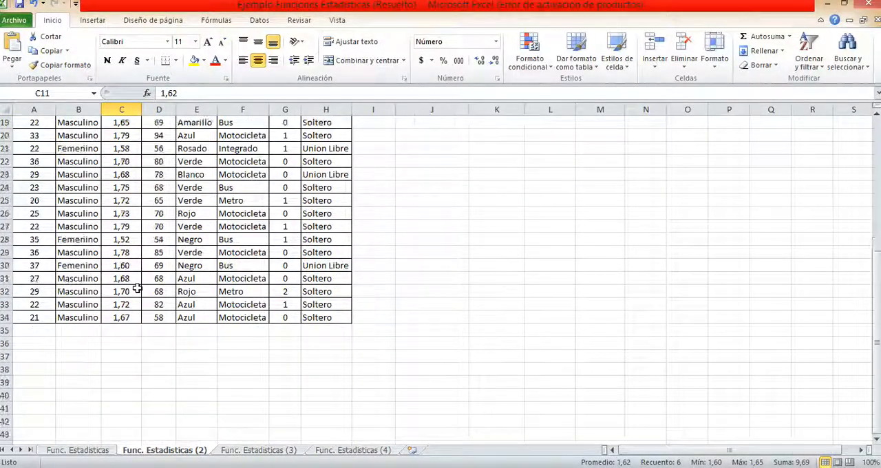
scroll(135, 289, "up", 6)
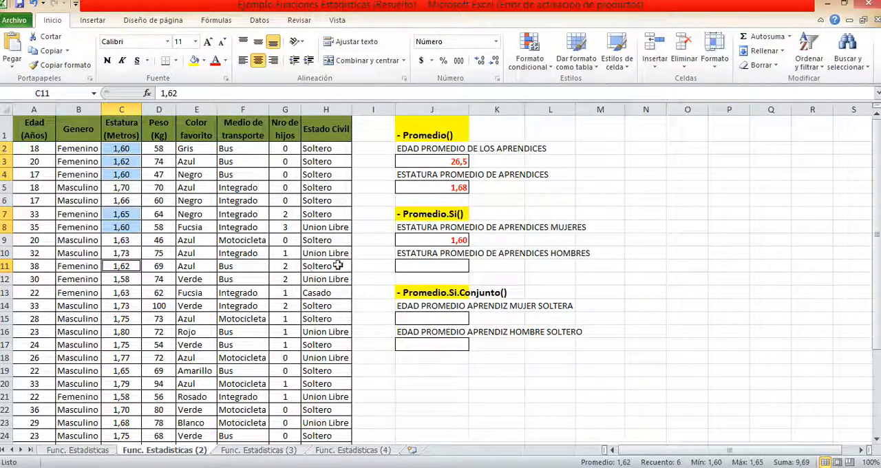
Start a PROMEDIO.SI formula in J11 for the men's average height, with B2:B34 as the criteria range
left_click(451, 264)
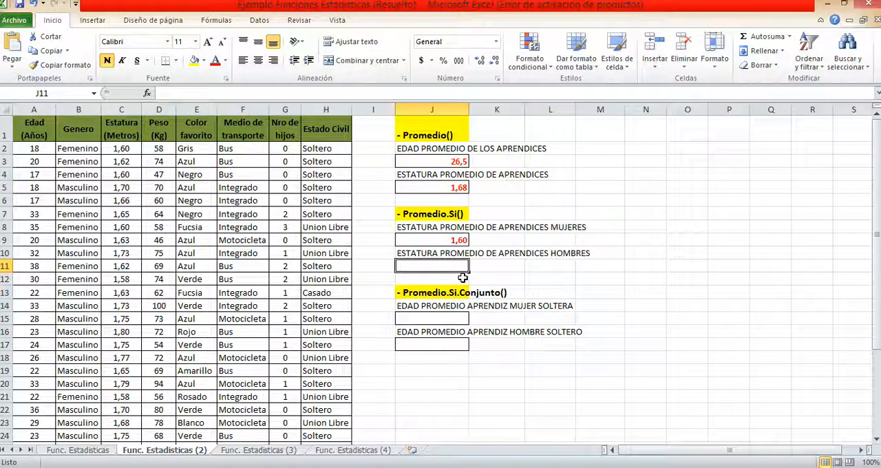
type("=prome")
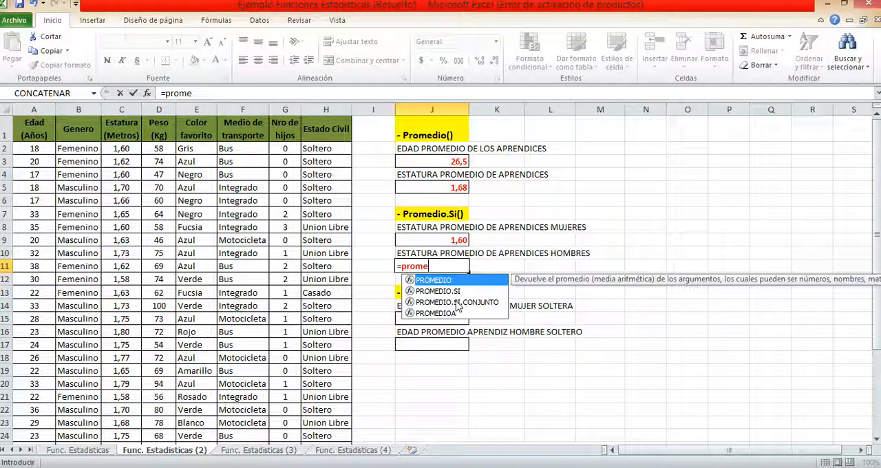
double_click(465, 291)
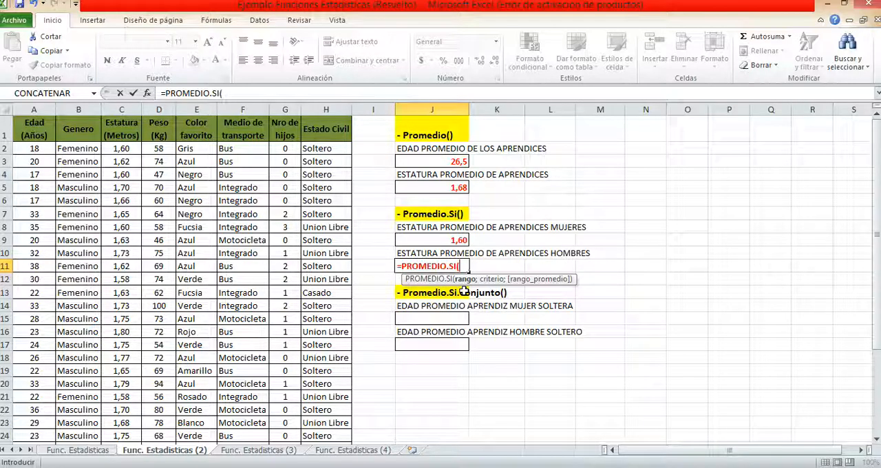
left_click(82, 147)
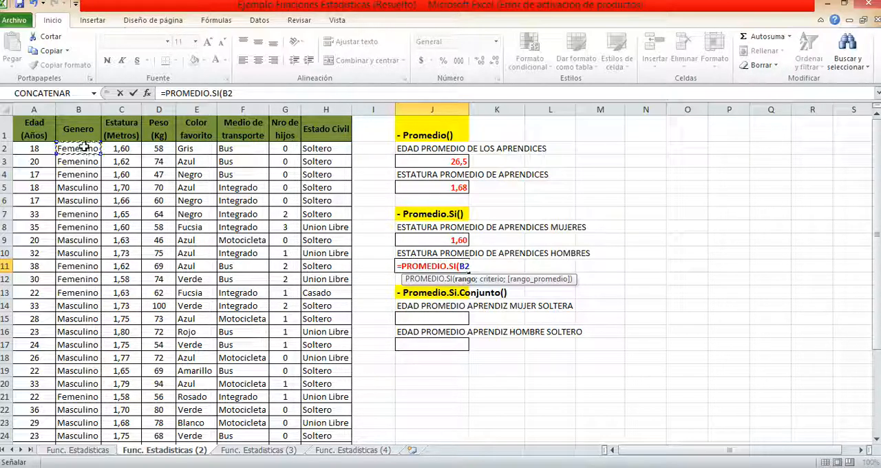
left_click_drag(83, 148, 79, 439)
type(";")
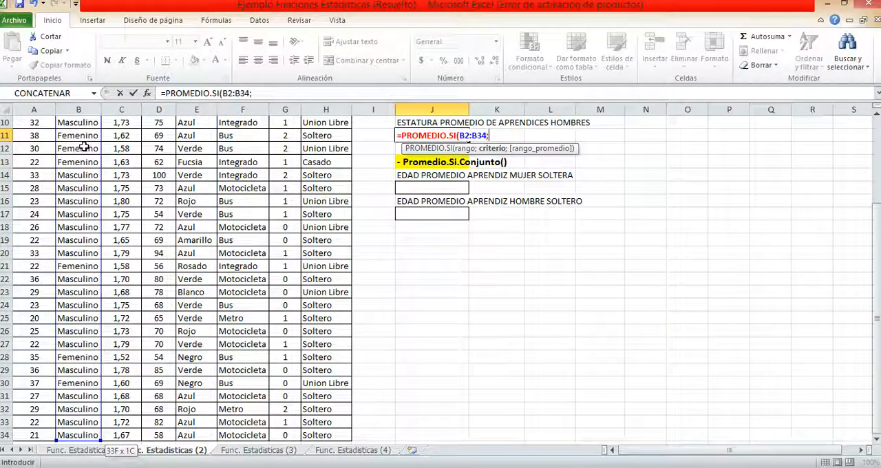
Complete the J11 formula with criterion "Masculino" and average range C2:C34
scroll(83, 147, "up", 3)
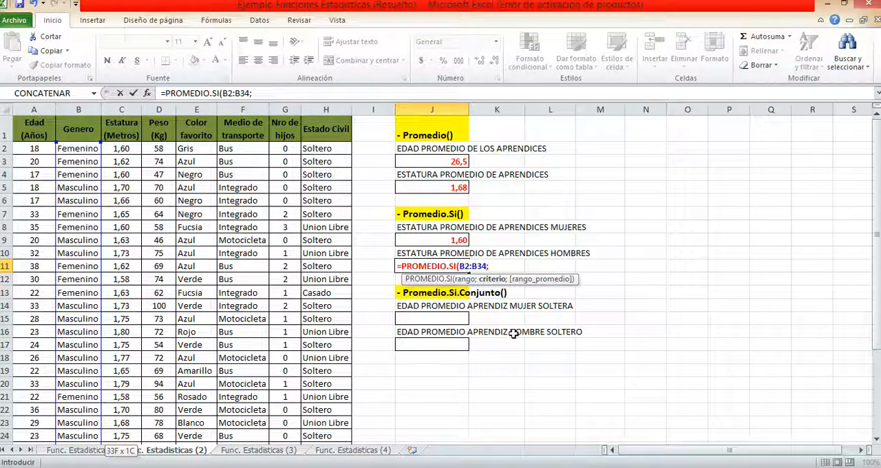
type("\"")
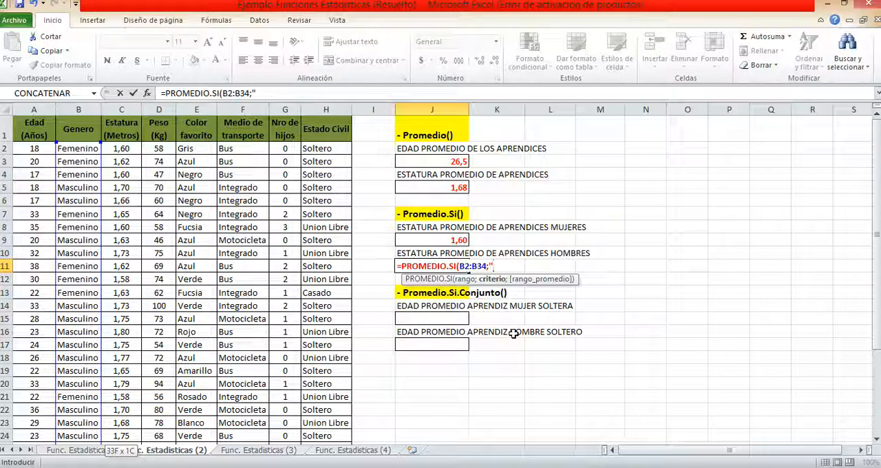
type("Masculin")
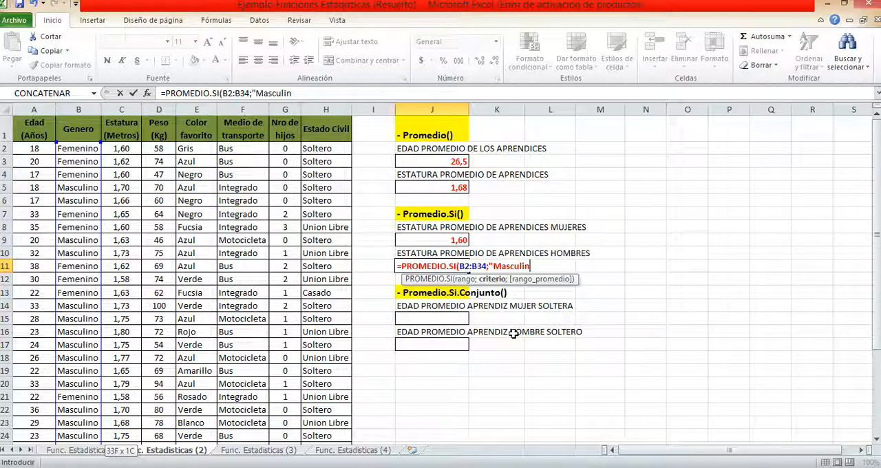
type("o\";")
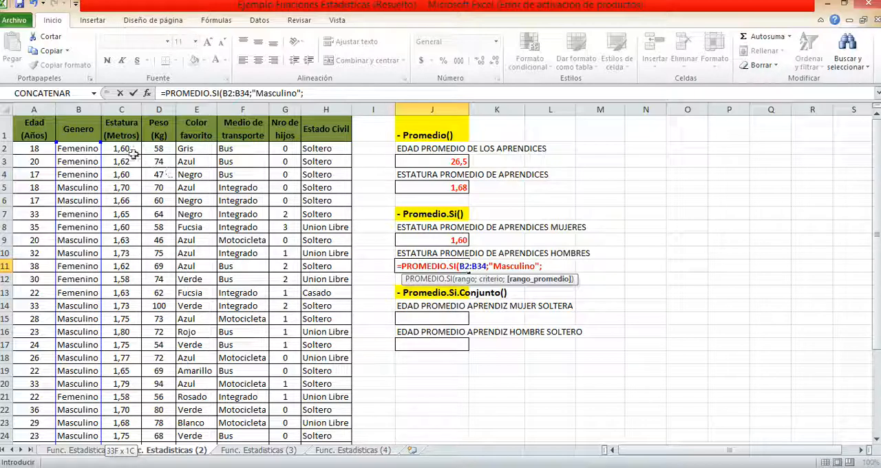
left_click(125, 148)
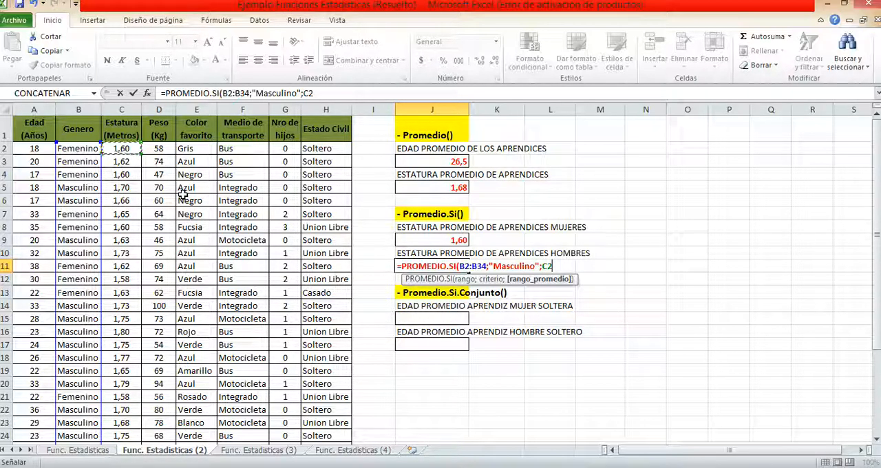
key("ctrl+shift+Down")
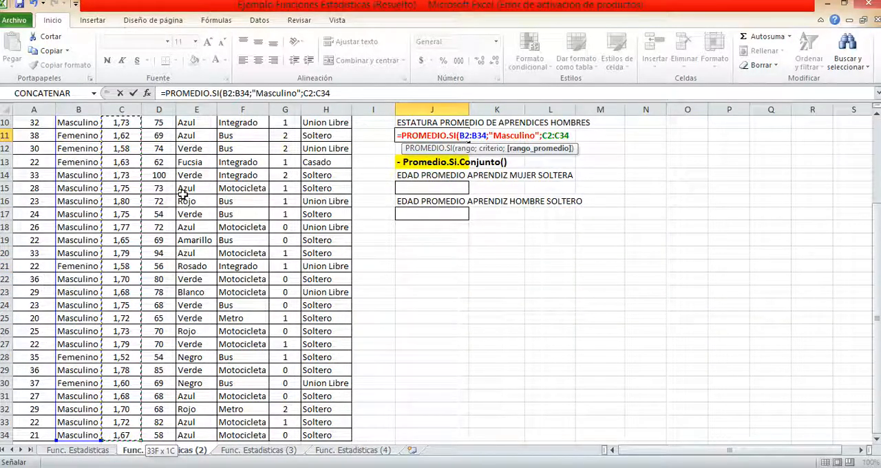
type(")")
key("Return")
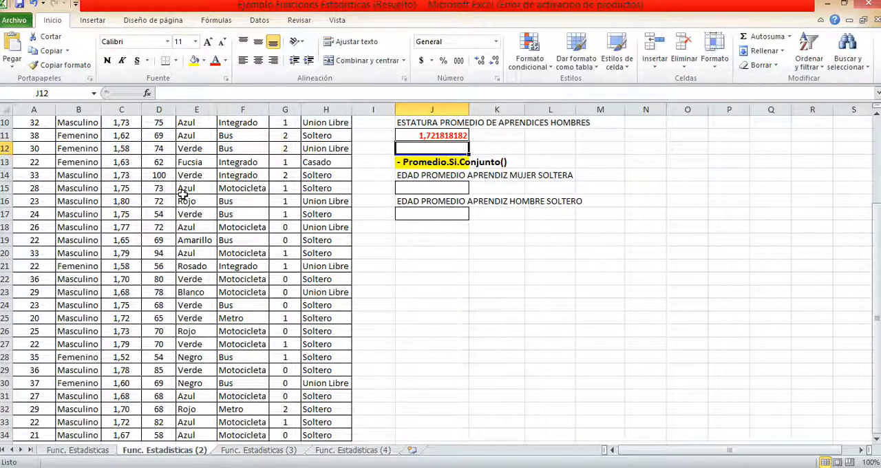
Display the men's average height in J11 with two decimal places
scroll(182, 195, "up", 3)
left_click(458, 267)
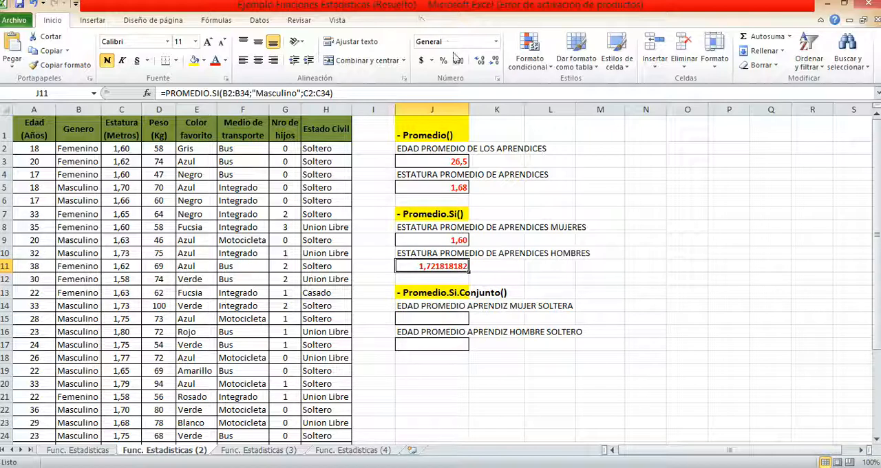
left_click(493, 60)
left_click(494, 61)
left_click(494, 61)
left_click(494, 61)
left_click(494, 60)
left_click(493, 60)
left_click(493, 61)
left_click(494, 61)
left_click(481, 60)
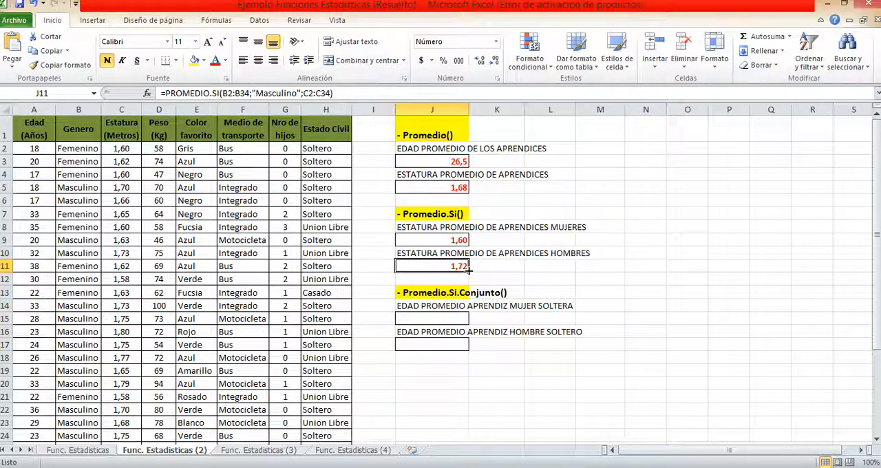
Compare the women's and men's average height formulas in J9 and J11, and read the PROMEDIO.SI.CONJUNTO task in J14
left_click(459, 241)
left_click(457, 266)
left_click(456, 241)
left_click(455, 265)
left_click(458, 240)
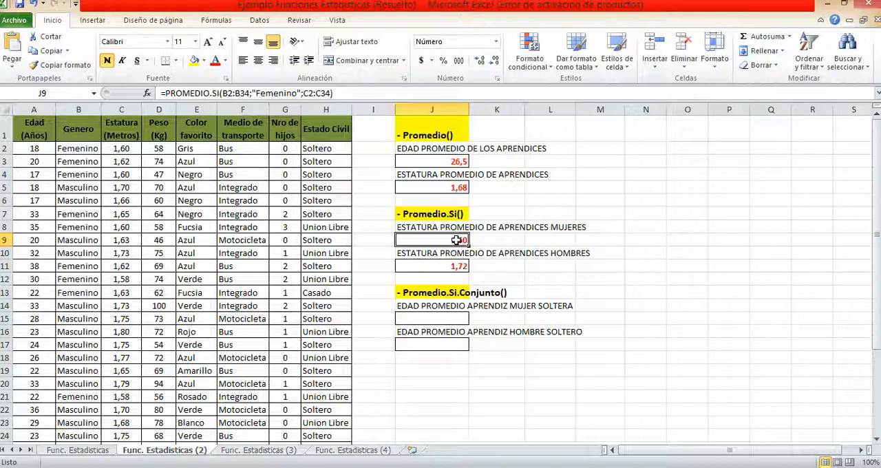
left_click(436, 309)
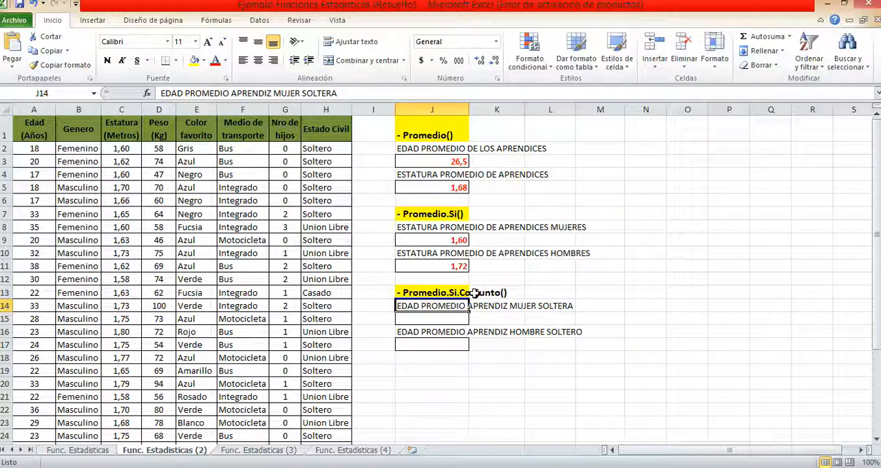
scroll(473, 292, "down", 1)
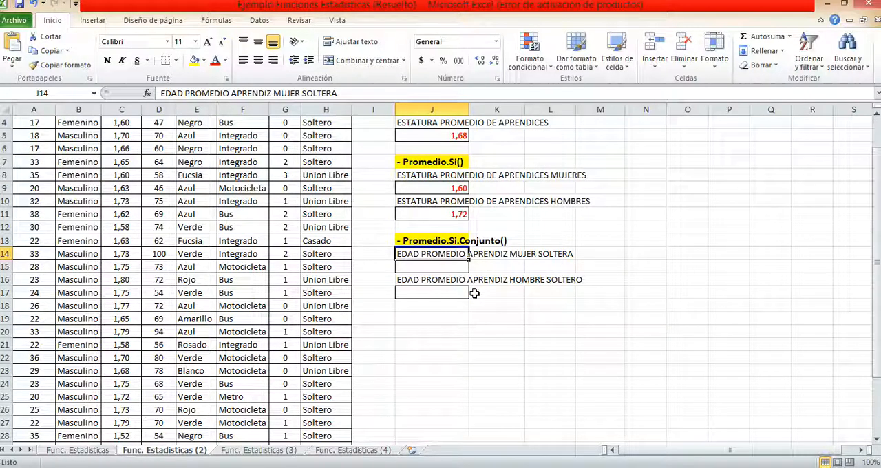
Start a PROMEDIO.SI.CONJUNTO formula in J15 for the single women's average age, with A2:A34 as the average range
left_click(434, 270)
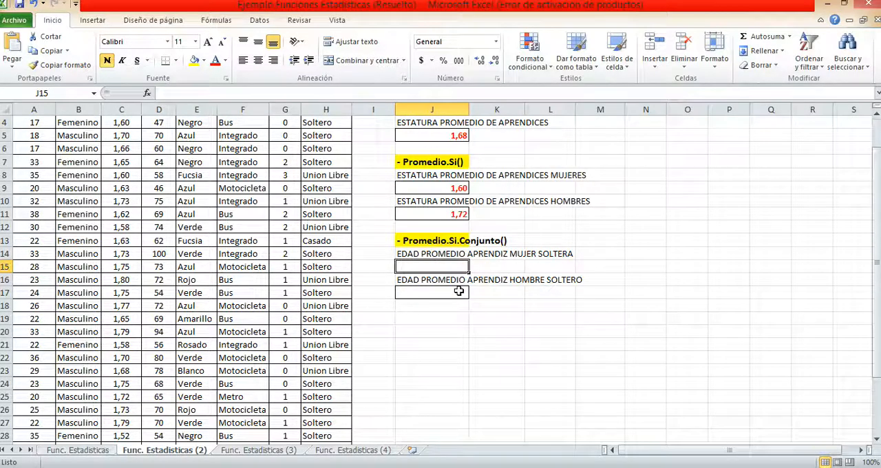
scroll(459, 291, "up", 1)
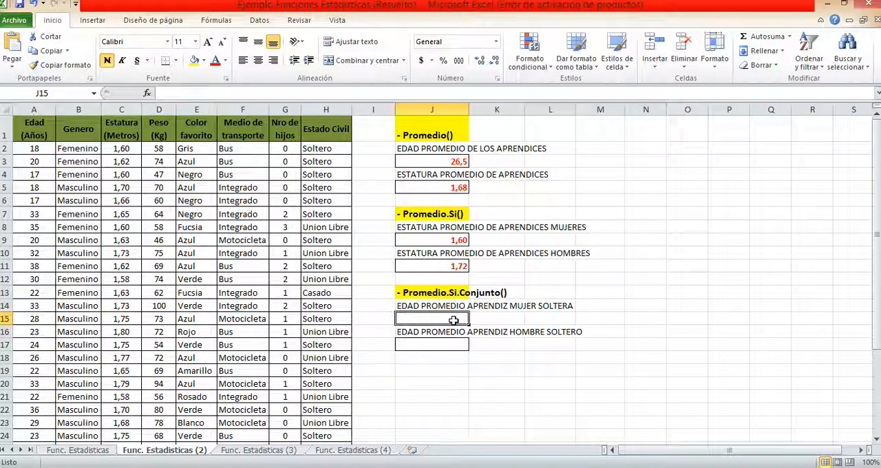
type("=")
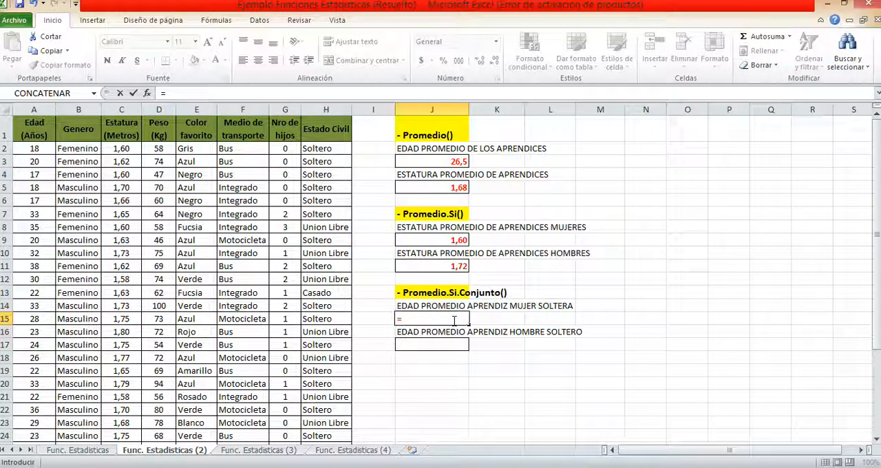
type("pro")
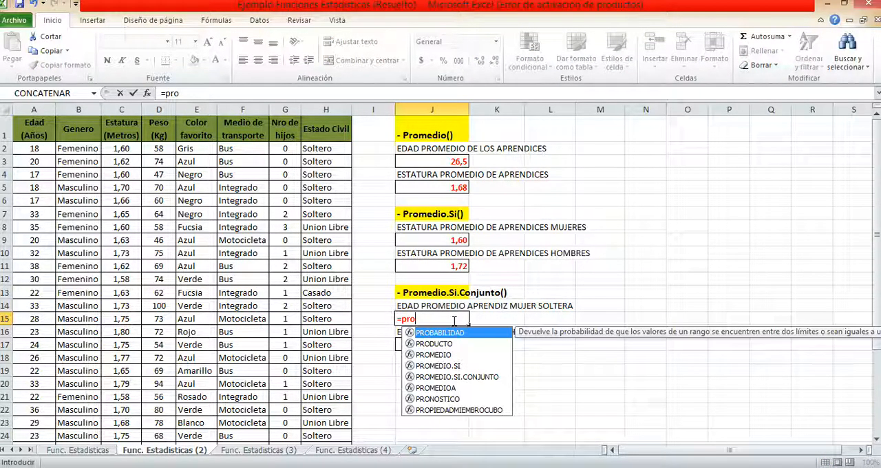
type("medio")
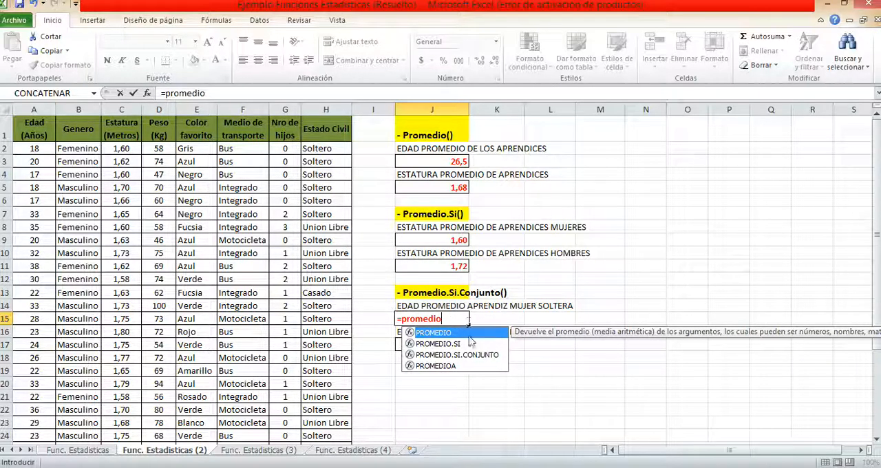
left_click(490, 355)
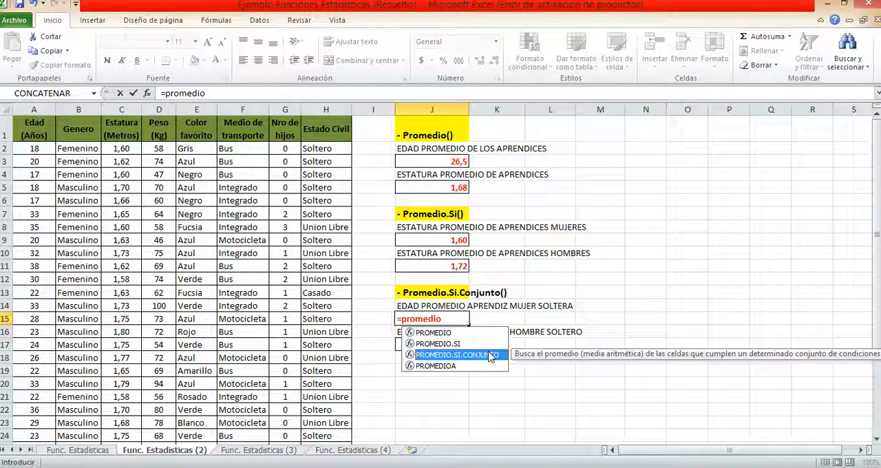
double_click(490, 355)
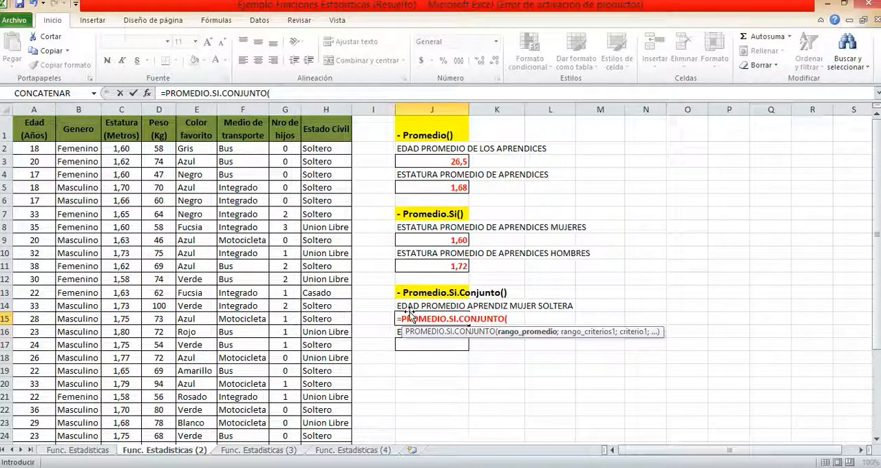
left_click(39, 148)
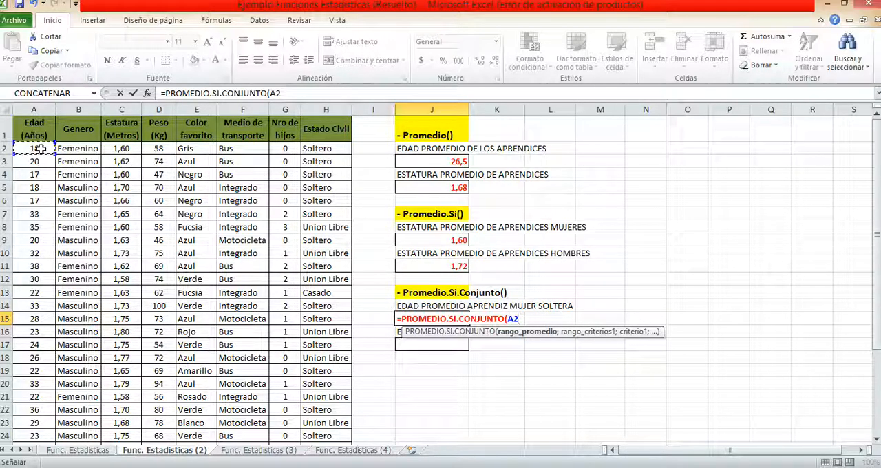
key("ctrl+shift+Down")
type(";")
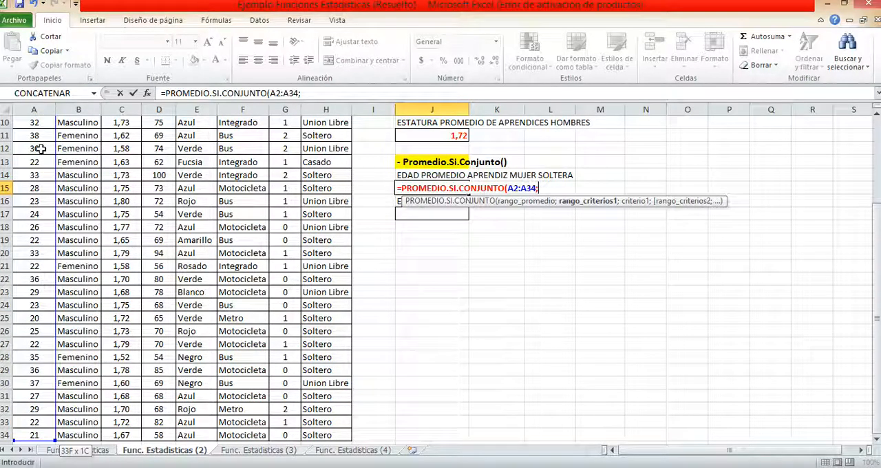
Add B2:B34 as the first criteria range of the J15 formula, with the criterion "Femenino"
scroll(441, 212, "up", 3)
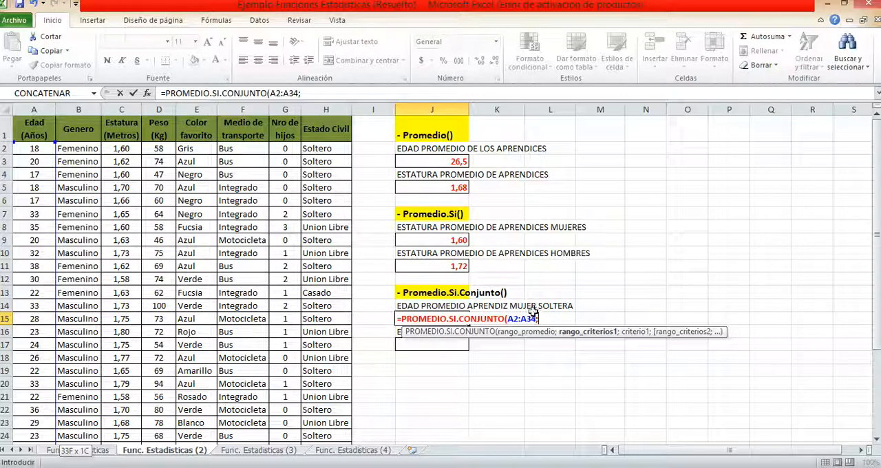
left_click(90, 149)
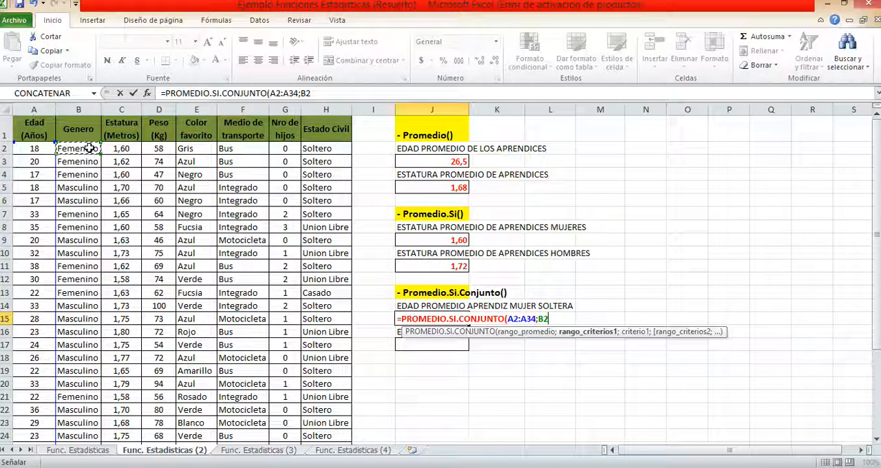
key("ctrl+shift+Down")
type(";")
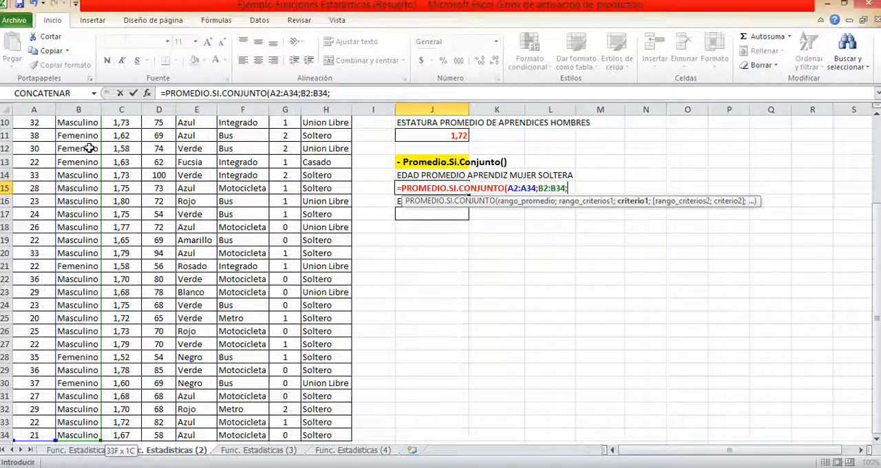
scroll(290, 249, "up", 3)
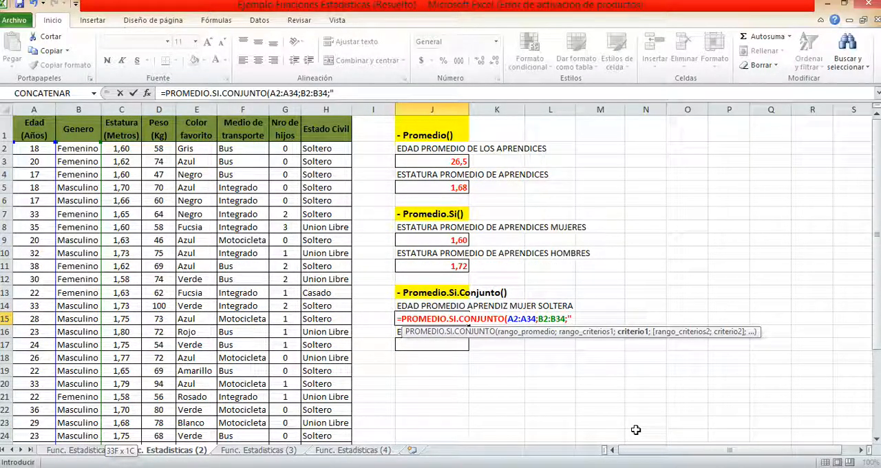
type("\"Femenino")
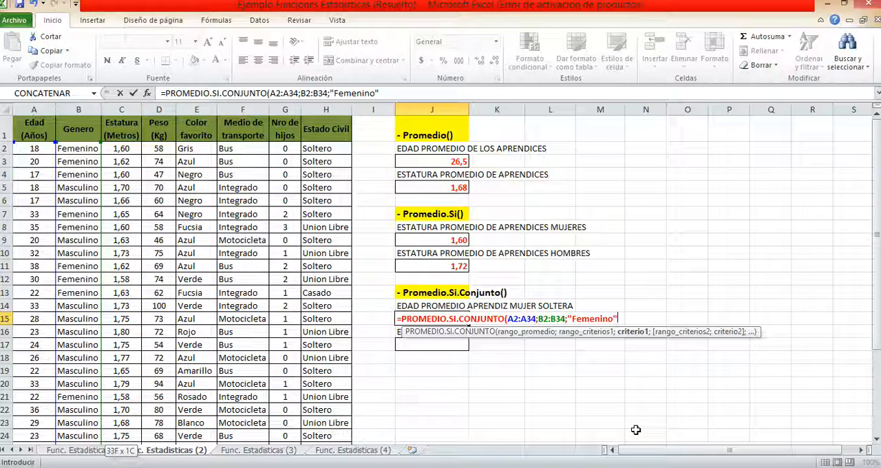
type("\";")
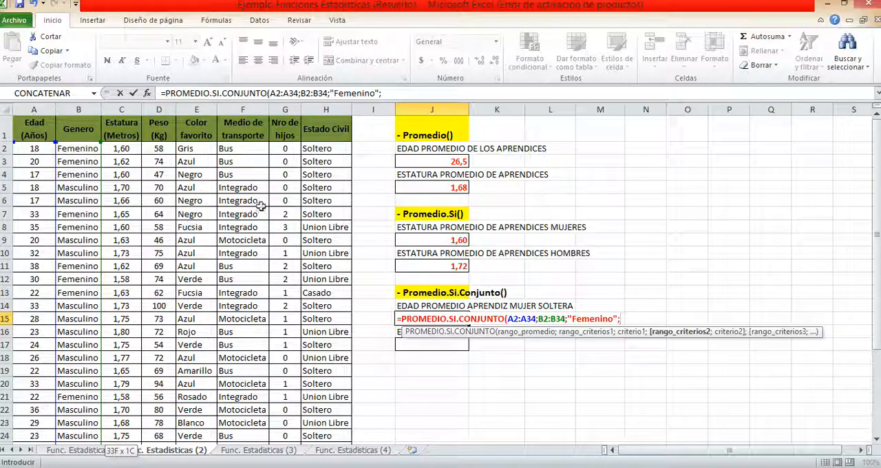
Complete the J15 formula with H2:H34 as the second criteria range and the criterion "Soltero"
left_click(336, 147)
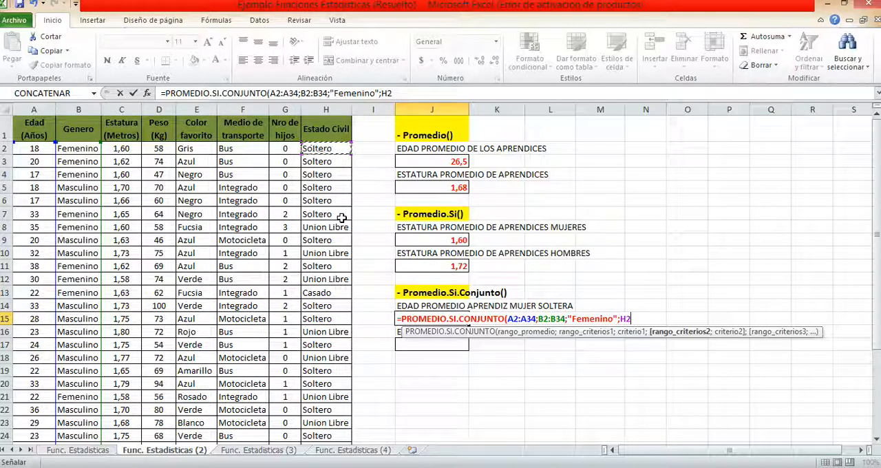
key("ctrl+shift+Down")
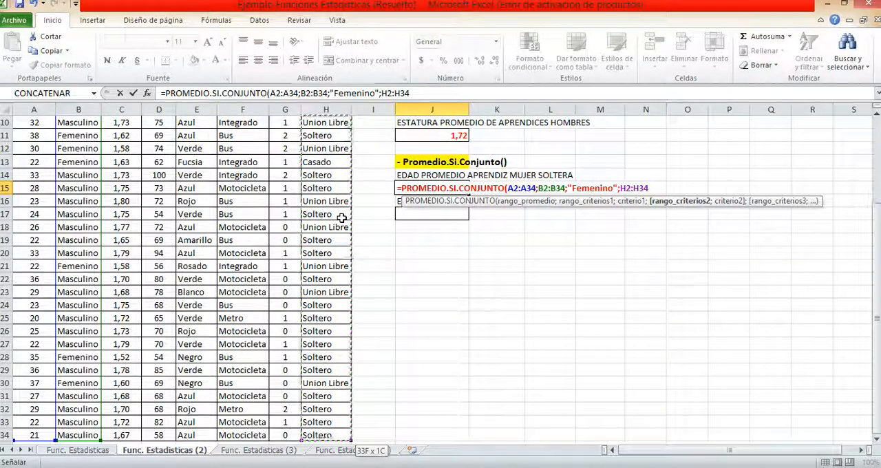
type(";")
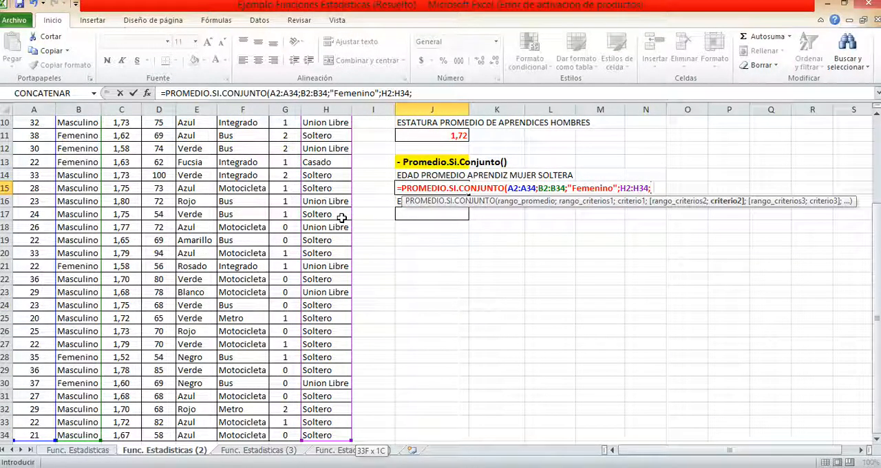
scroll(341, 217, "up", 3)
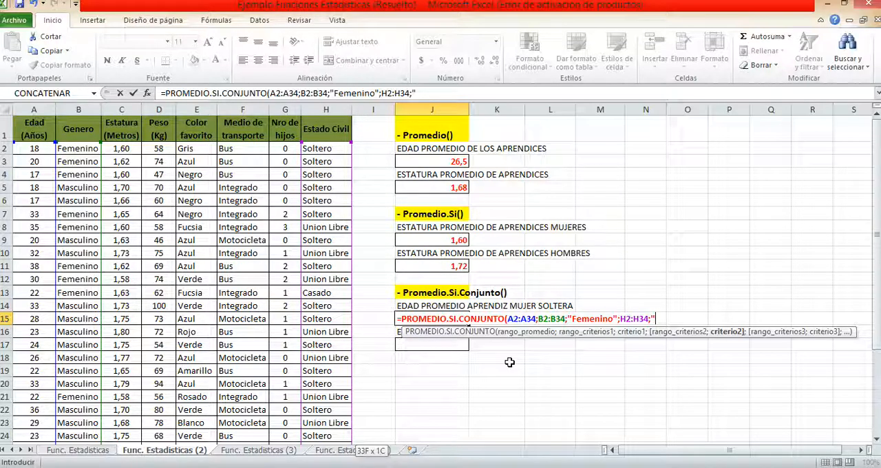
type("\"")
key("BackSpace")
type("S")
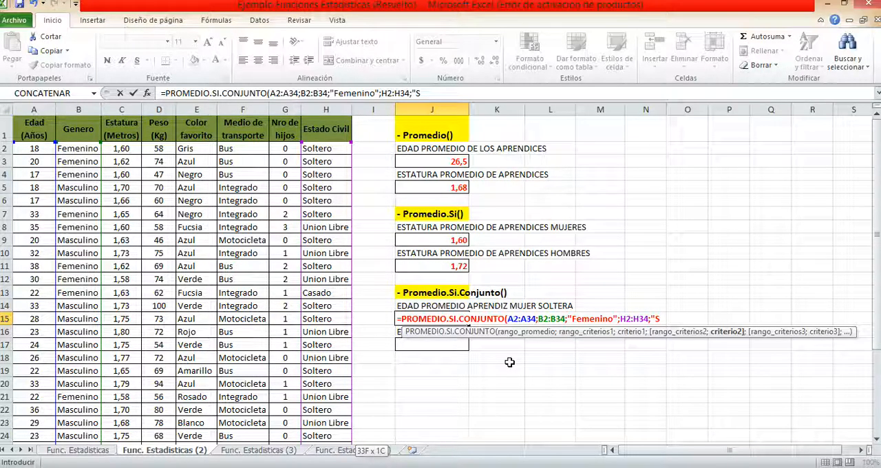
type("oltero\"")
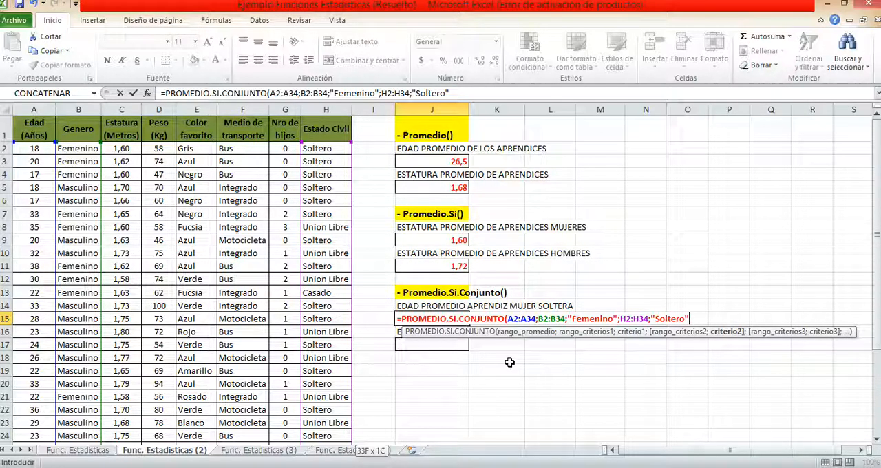
type(")")
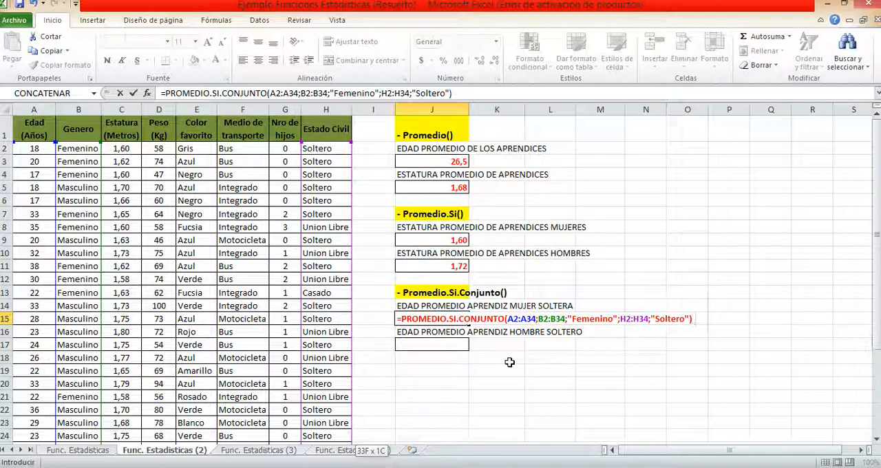
key("Return")
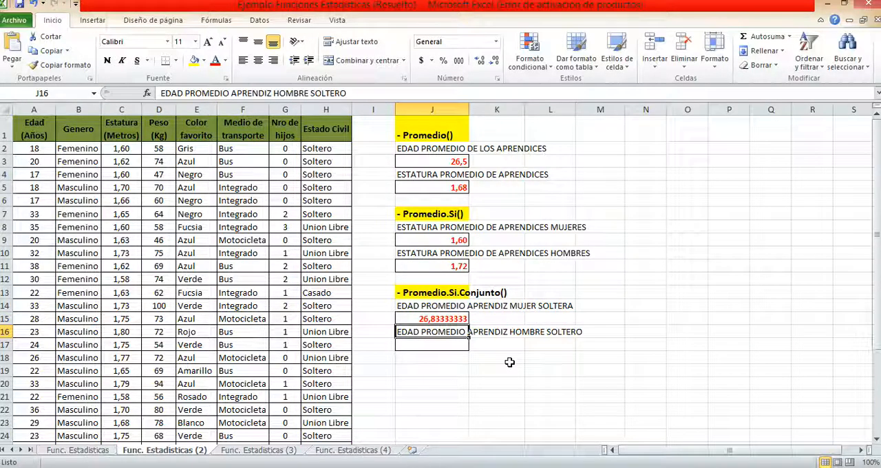
Display the single women's average age in J15 with one decimal place
left_click(455, 318)
left_click(497, 61)
left_click(496, 61)
left_click(497, 61)
left_click(497, 61)
left_click(496, 61)
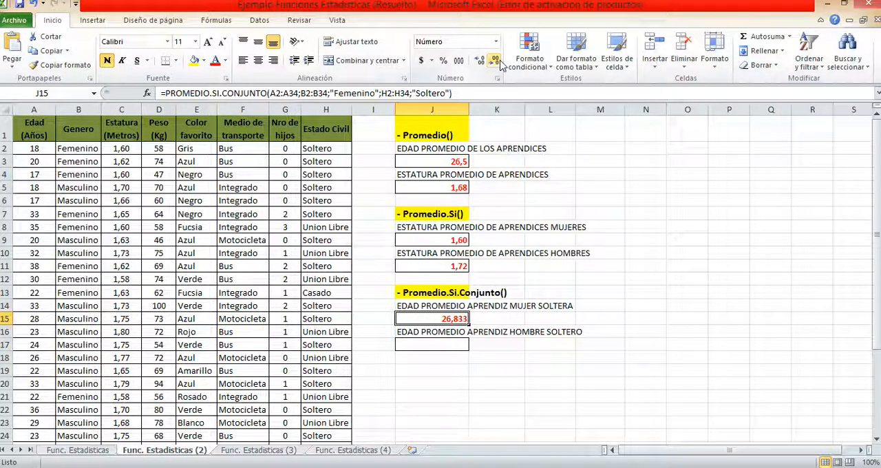
left_click(500, 63)
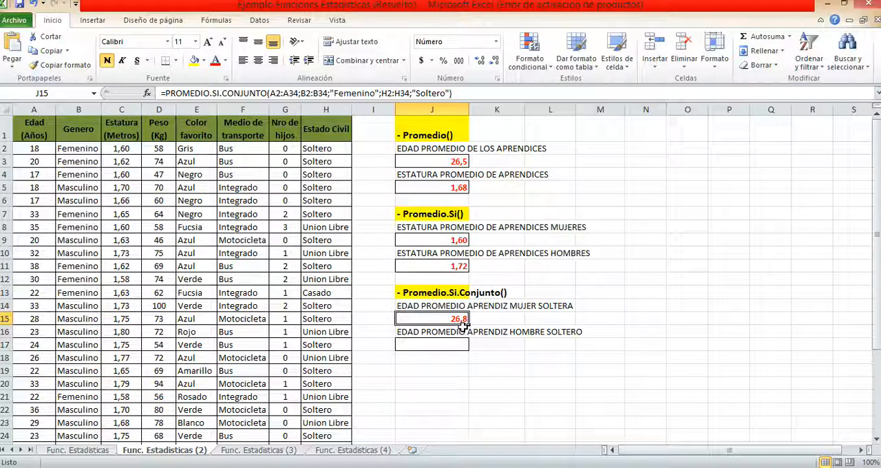
Start a PROMEDIO.SI.CONJUNTO formula in J17 for the single men's average age, with A2:A34 as the average range
left_click(431, 345)
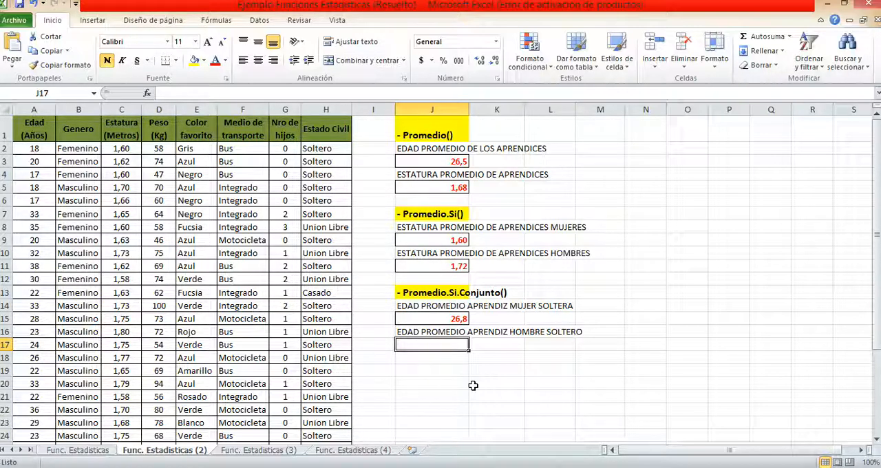
type("=")
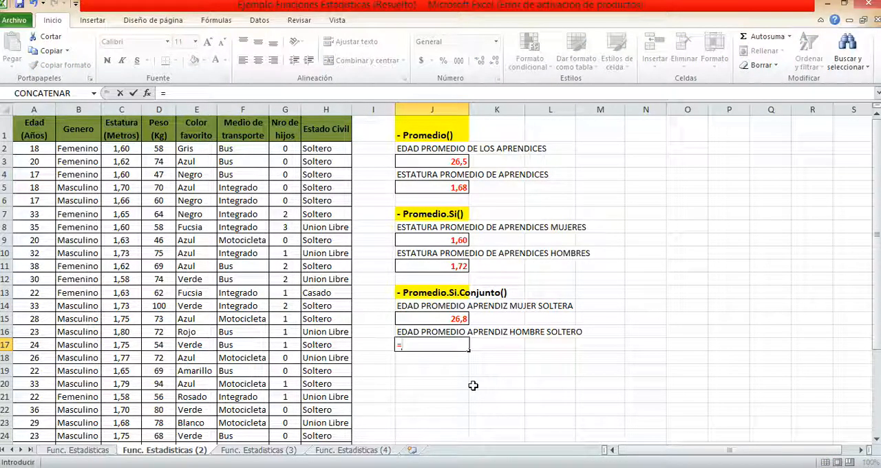
type("prome")
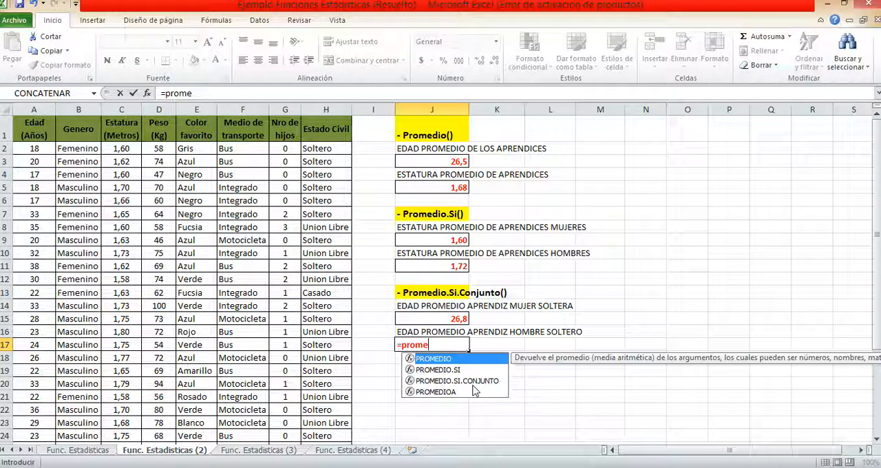
key("Down")
key("Down")
key("Tab")
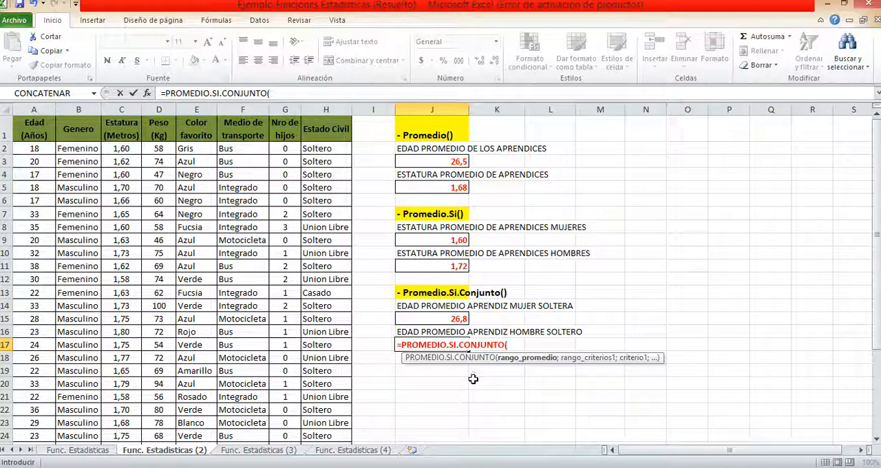
left_click(34, 148)
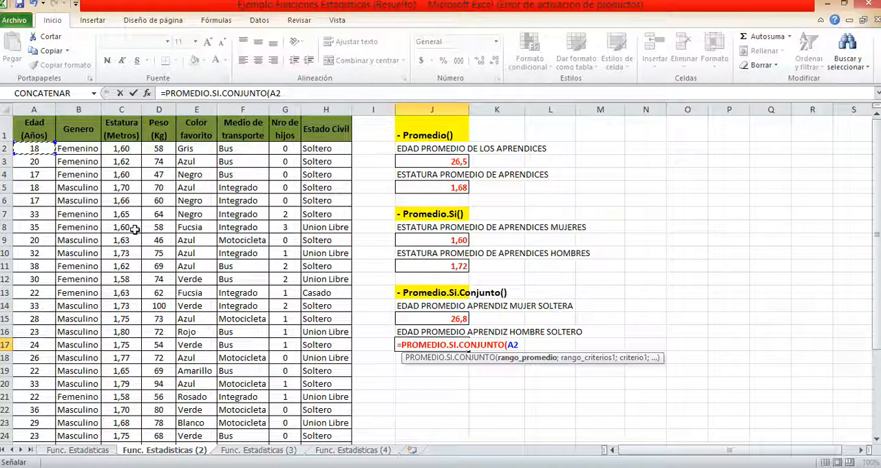
key("ctrl+shift+Down")
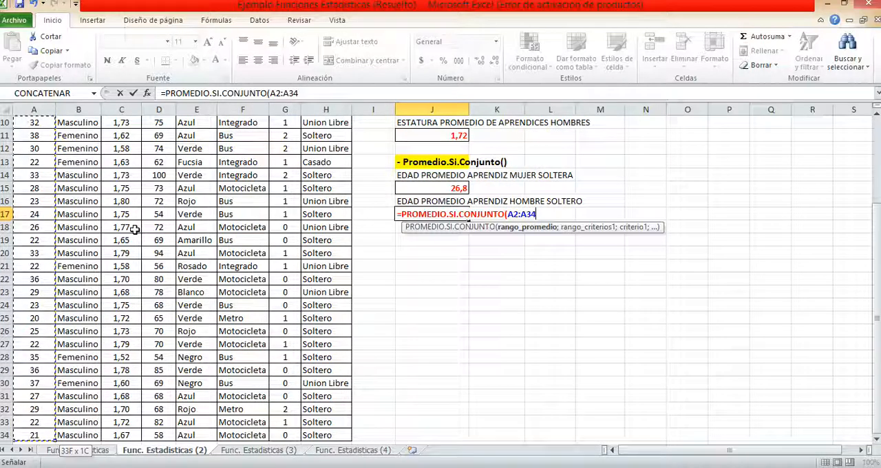
type(";")
Add B2:B34 as the first criteria range of the J17 formula, with the criterion "Masculino"
scroll(269, 257, "up", 3)
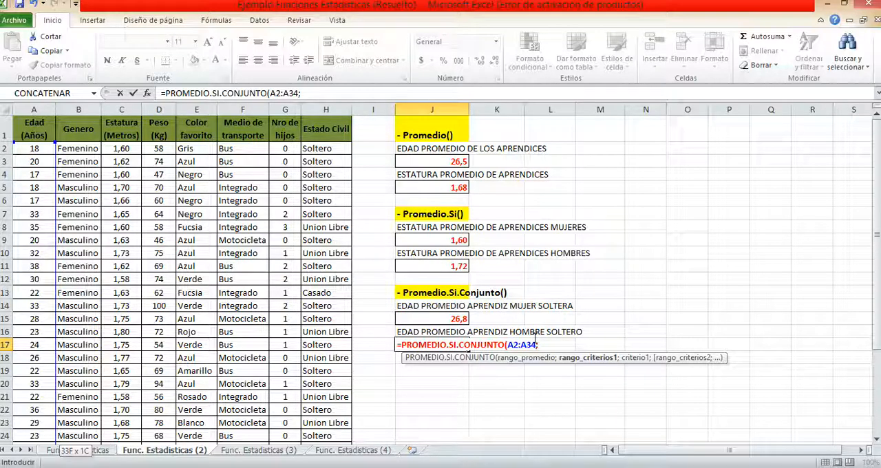
left_click(89, 149)
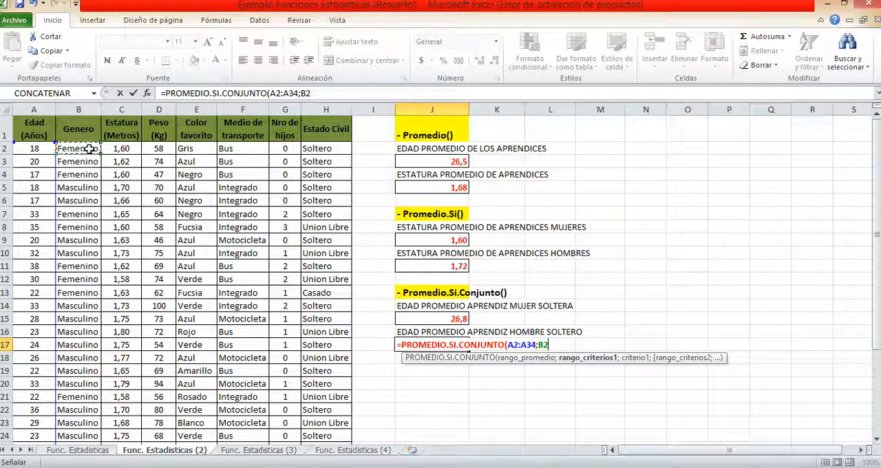
key("ctrl+shift+Down")
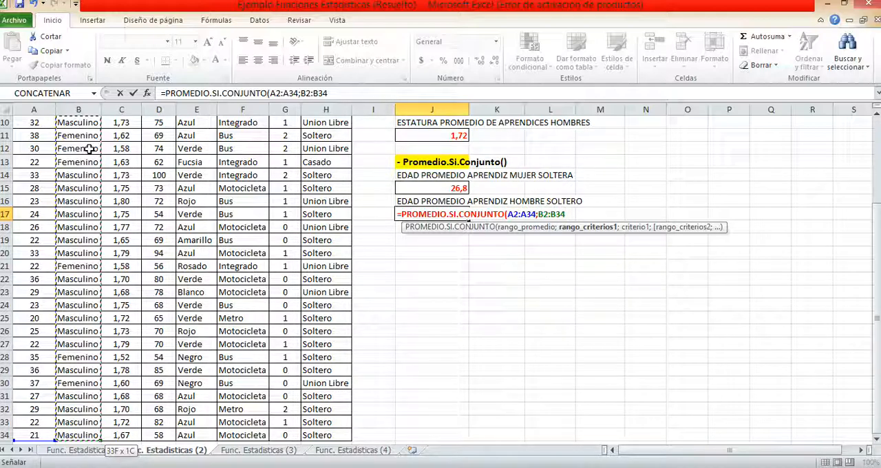
type(";")
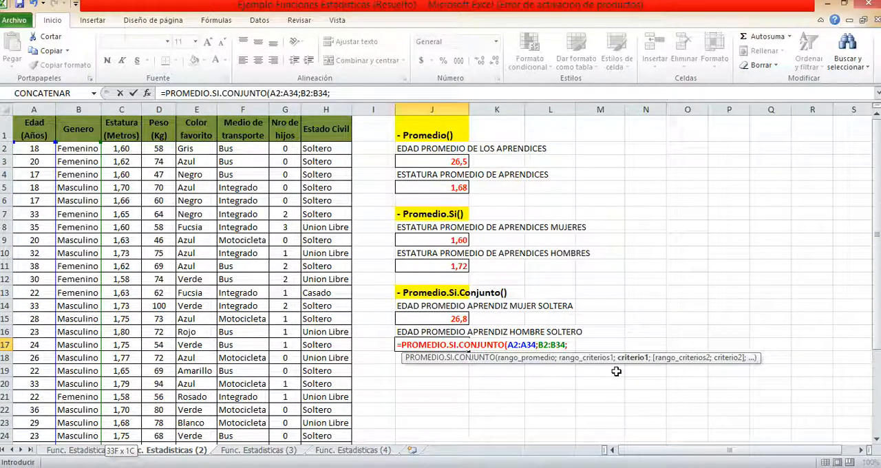
type("\"")
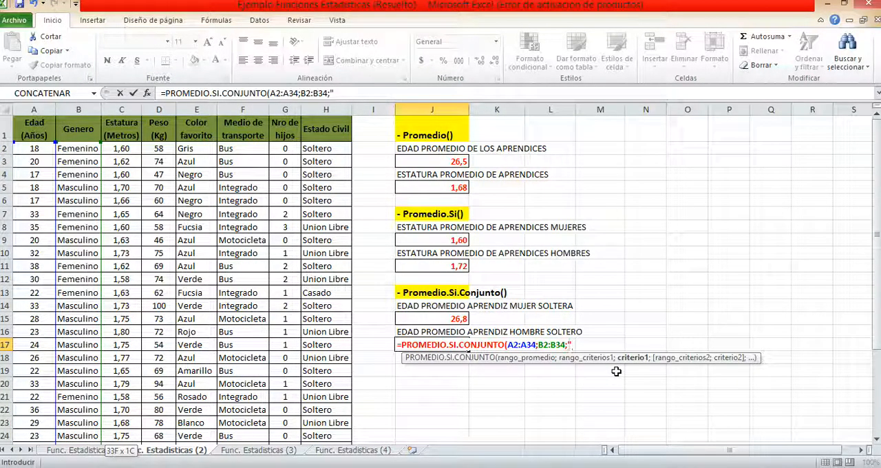
type("Mascu")
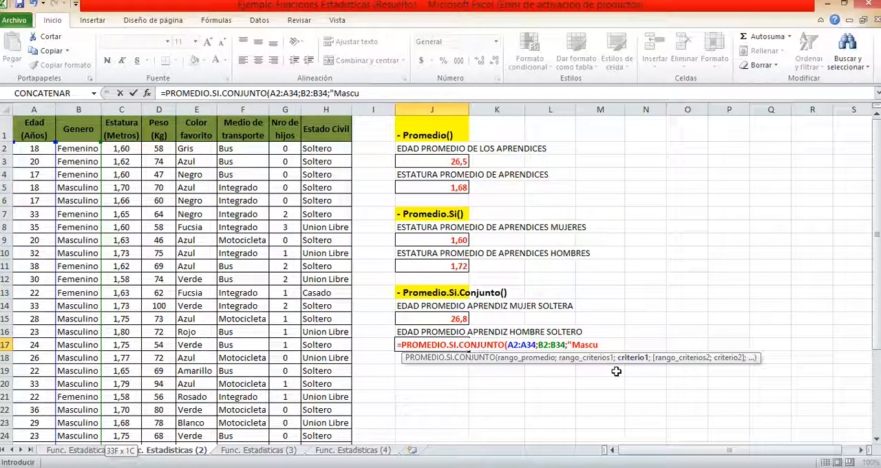
type("lino\";")
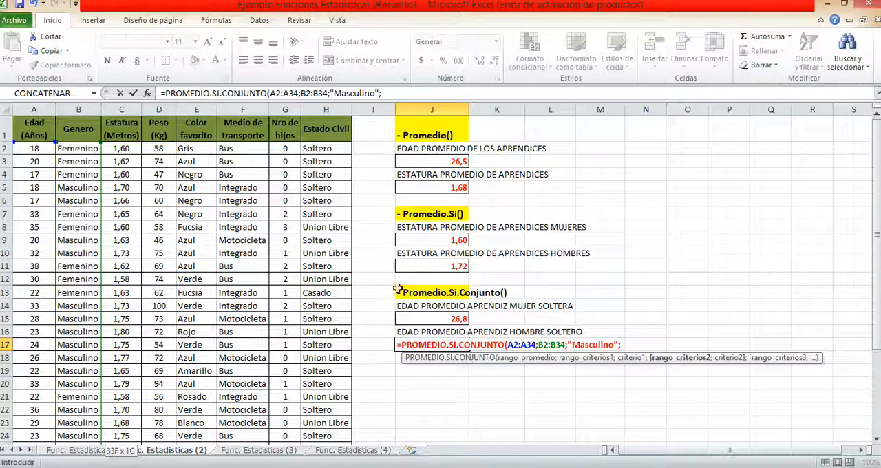
Complete the J17 formula with H2:H34 as the second criteria range and the criterion "Soltero"
left_click(339, 149)
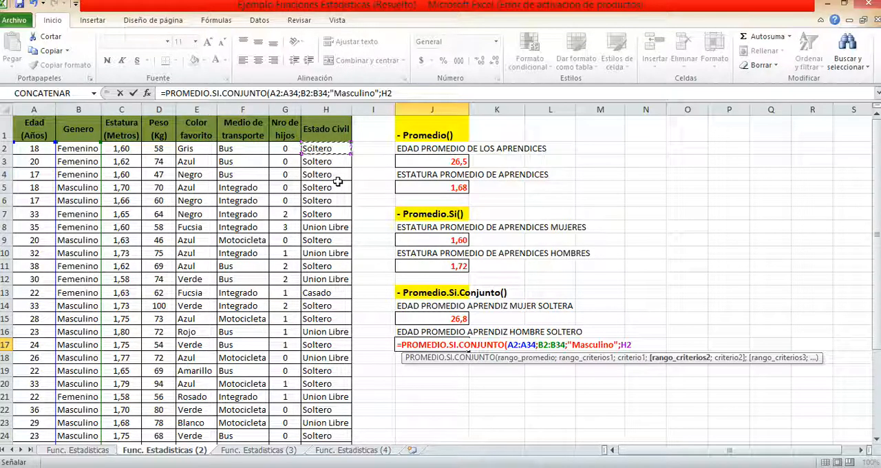
key("ctrl+shift+Down")
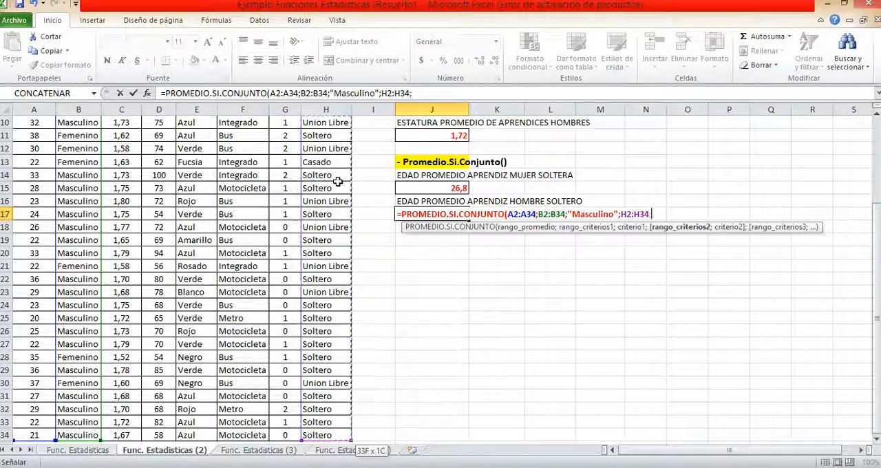
type(";")
scroll(339, 181, "up", 3)
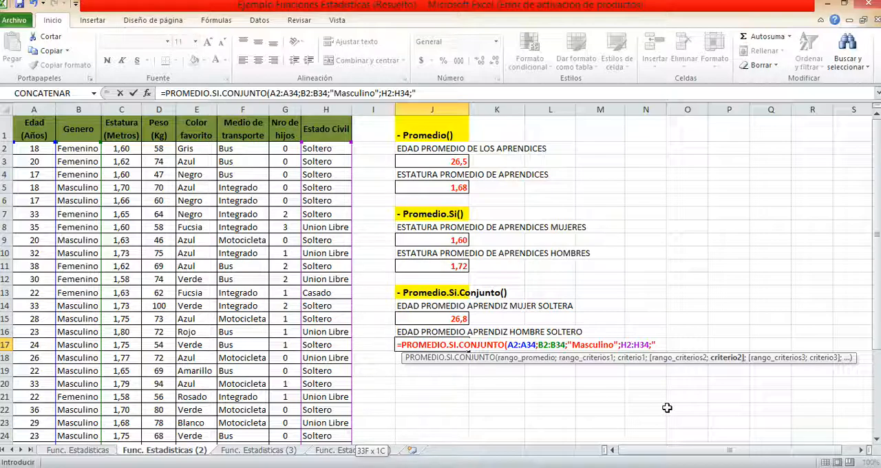
type("S")
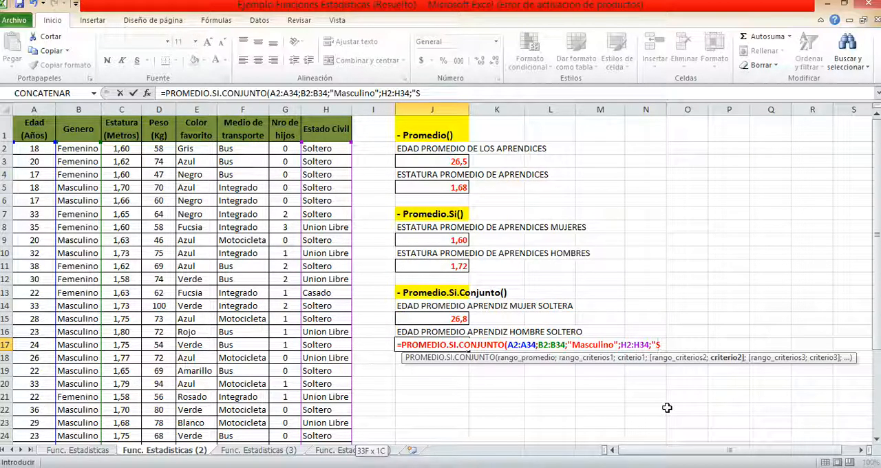
type("oltero")
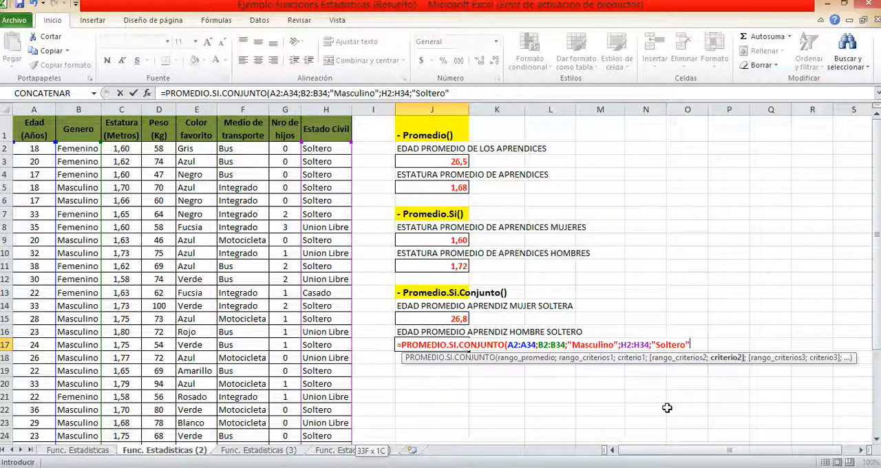
type(")")
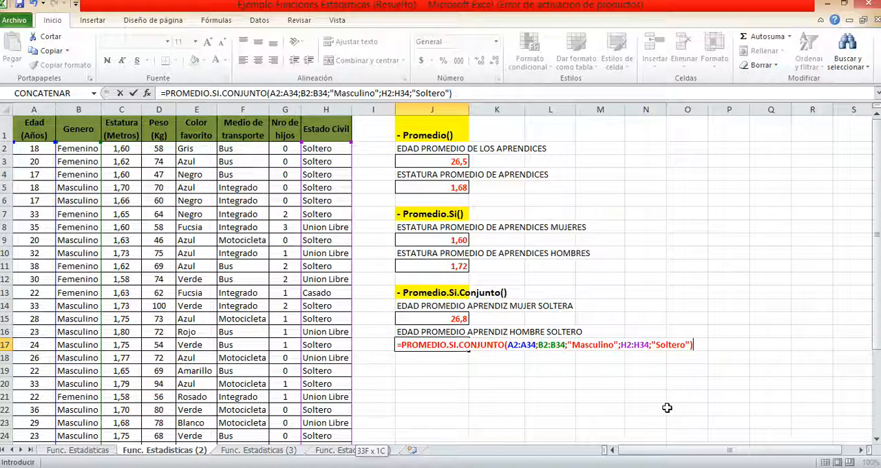
key("Return")
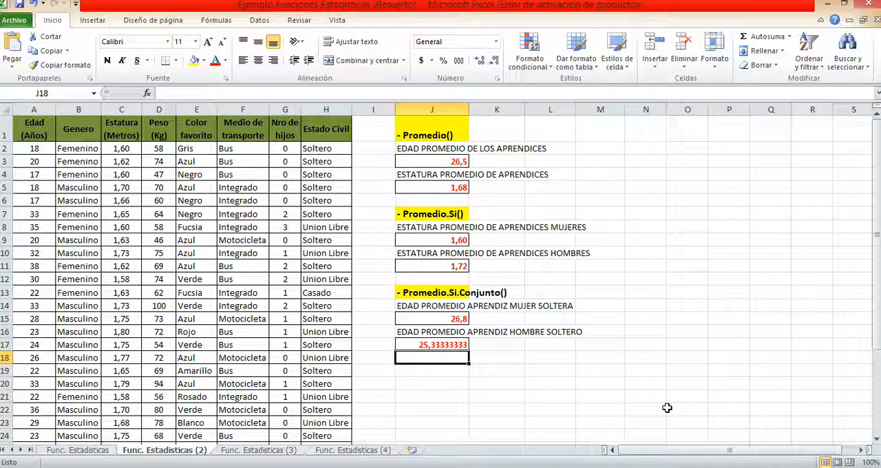
Display the single men's average age in J17 with one decimal place
left_click(468, 345)
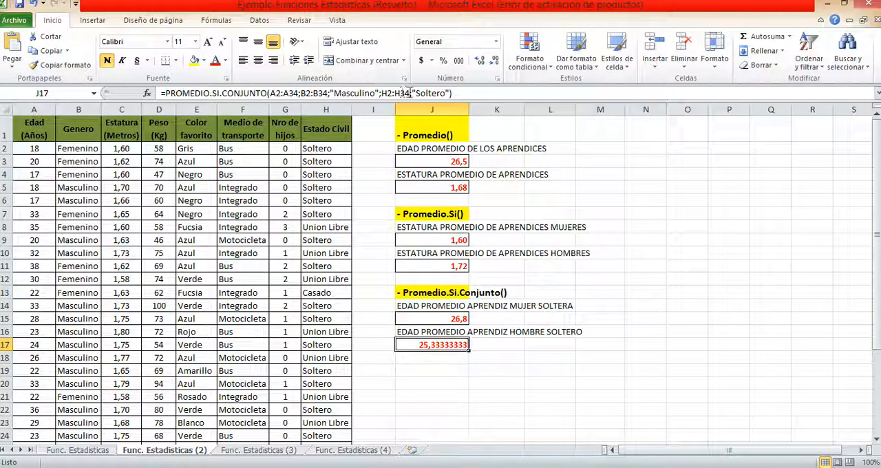
left_click(497, 62)
left_click(500, 62)
left_click(501, 62)
left_click(500, 62)
left_click(501, 62)
left_click(449, 321)
left_click(453, 345, "ctrl")
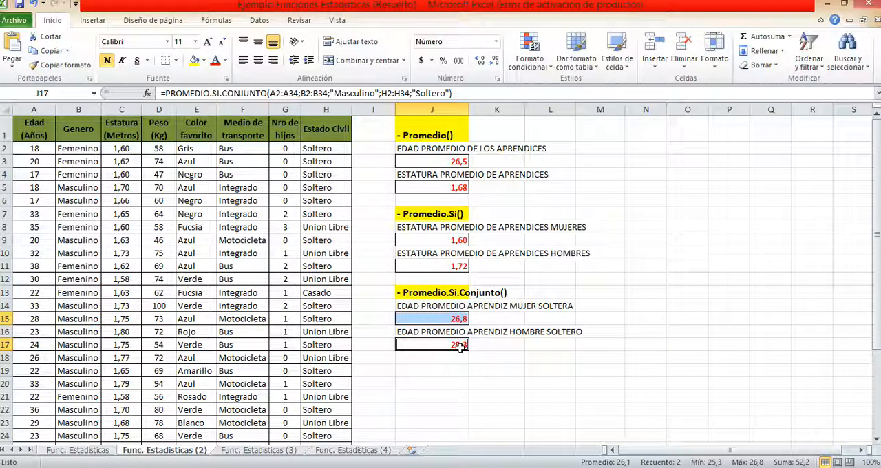
left_click(460, 346)
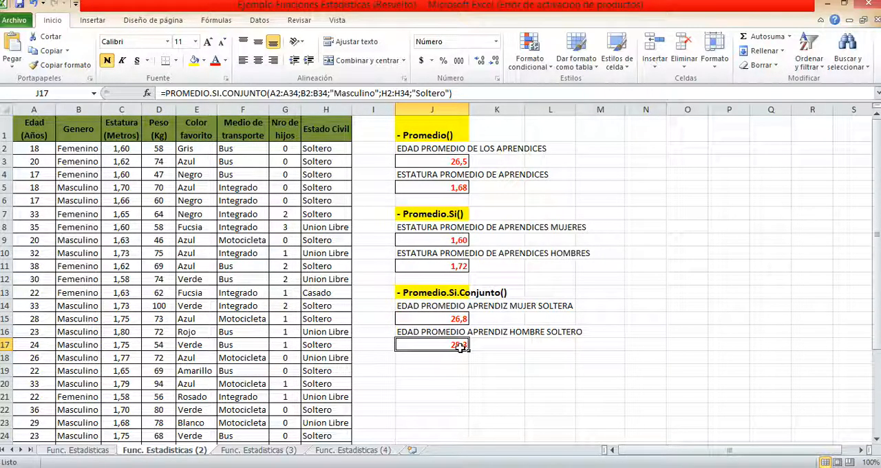